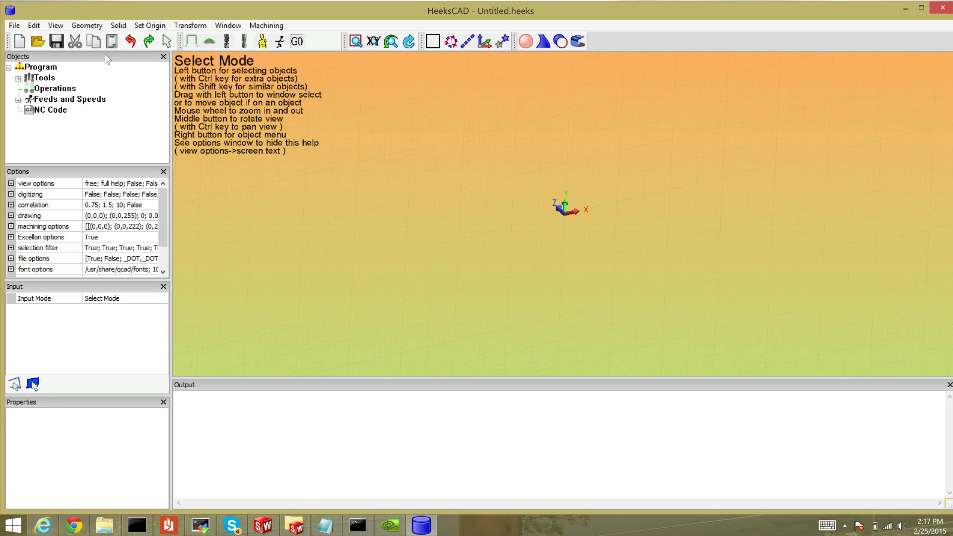
Import the Touchpad v2.2.IGS file from the cad files folder
{"action": "left_click", "coordinate": [13, 27]}
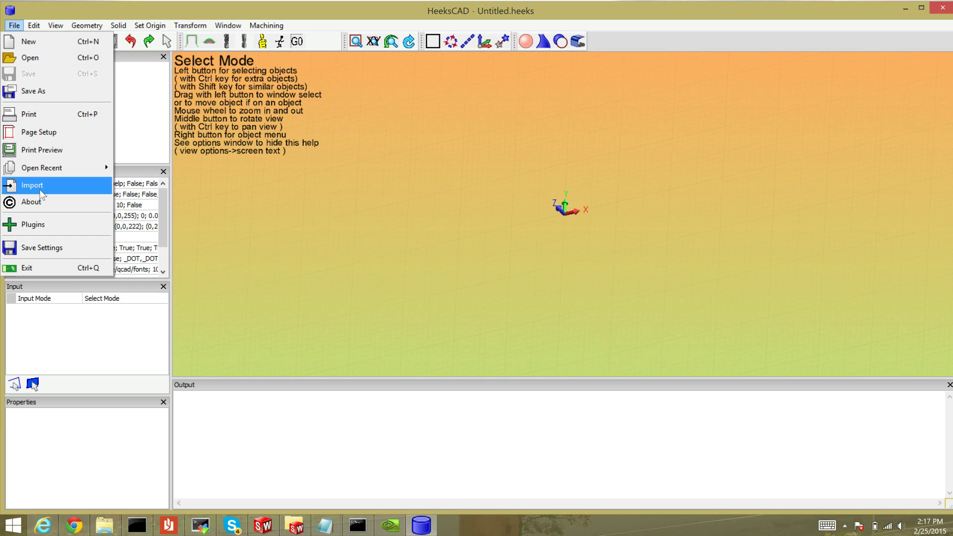
{"action": "left_click", "coordinate": [63, 186]}
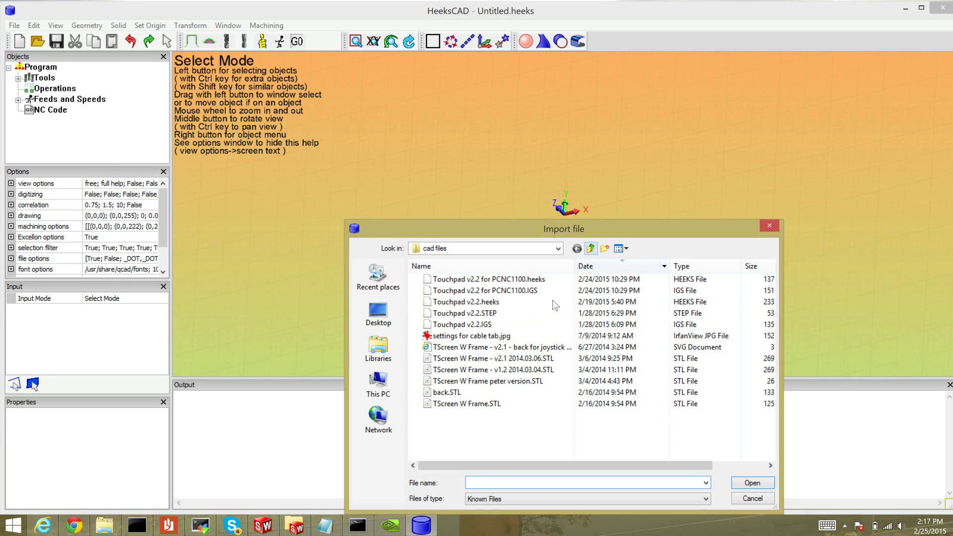
{"action": "left_click", "coordinate": [491, 324]}
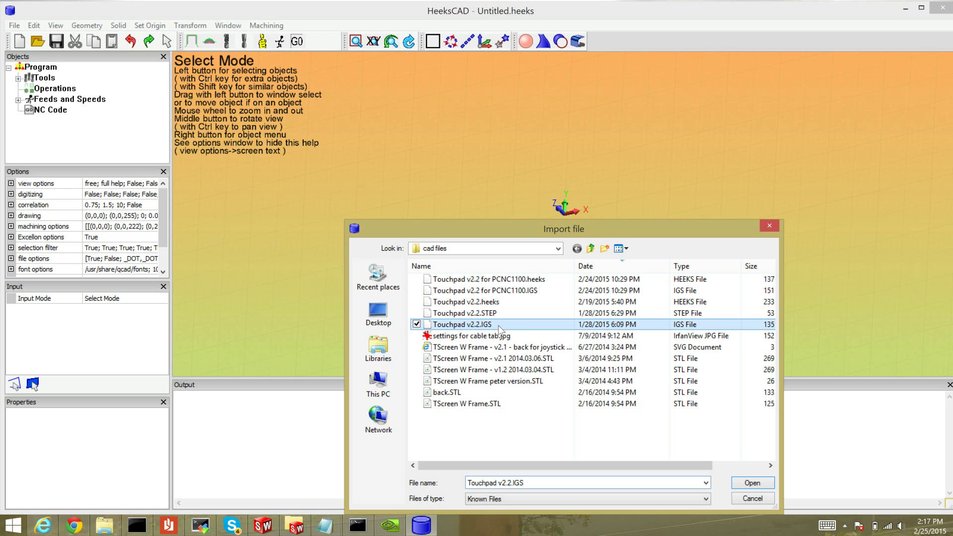
{"action": "left_click", "coordinate": [751, 482]}
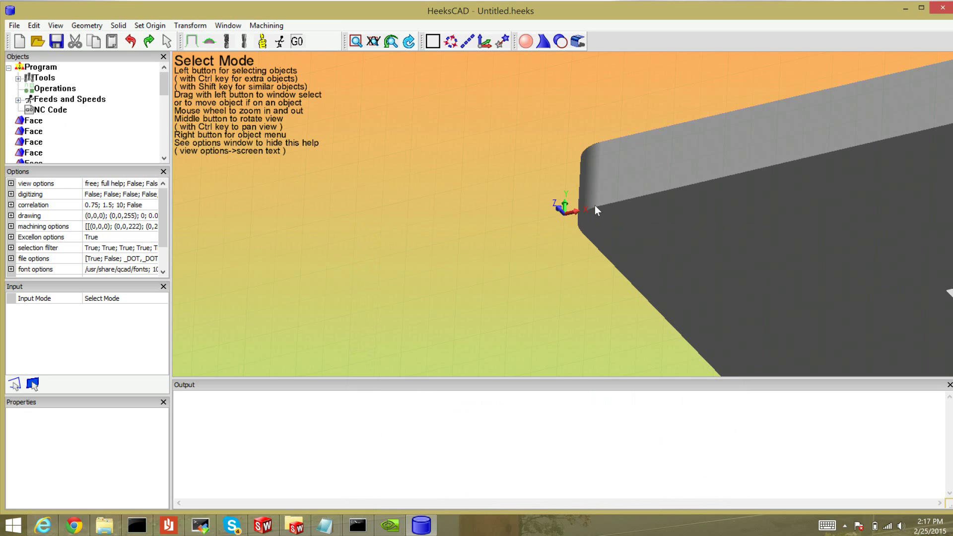
Select all the imported faces and rotate them 90 degrees about the X axis, with the rotation position at 0, 0, 0
{"action": "left_click", "coordinate": [37, 124]}
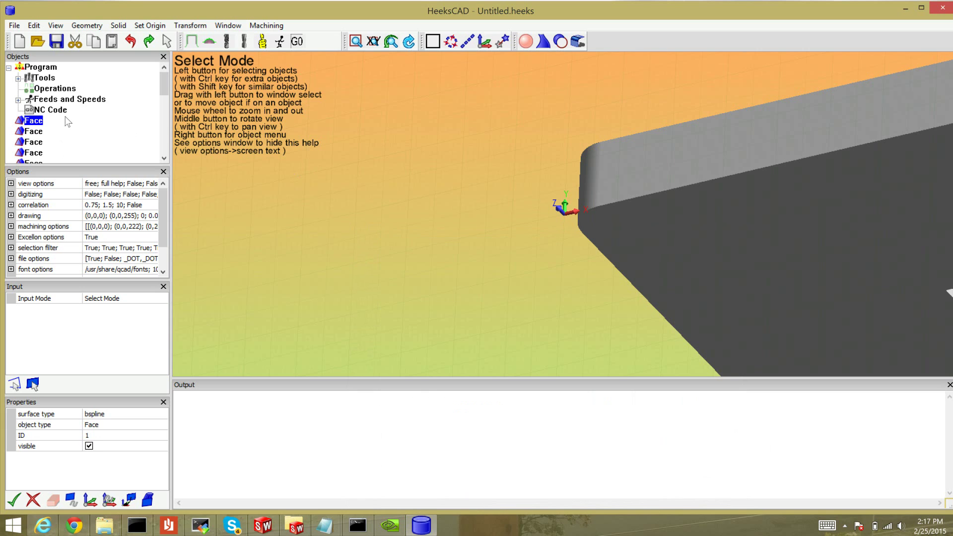
{"action": "left_click", "coordinate": [165, 139]}
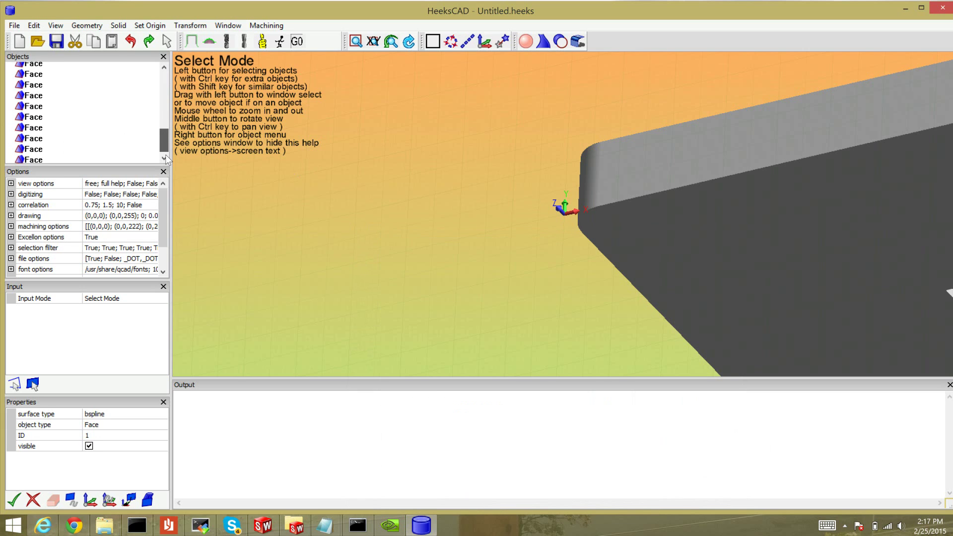
{"action": "left_click", "coordinate": [33, 154], "text": "shift"}
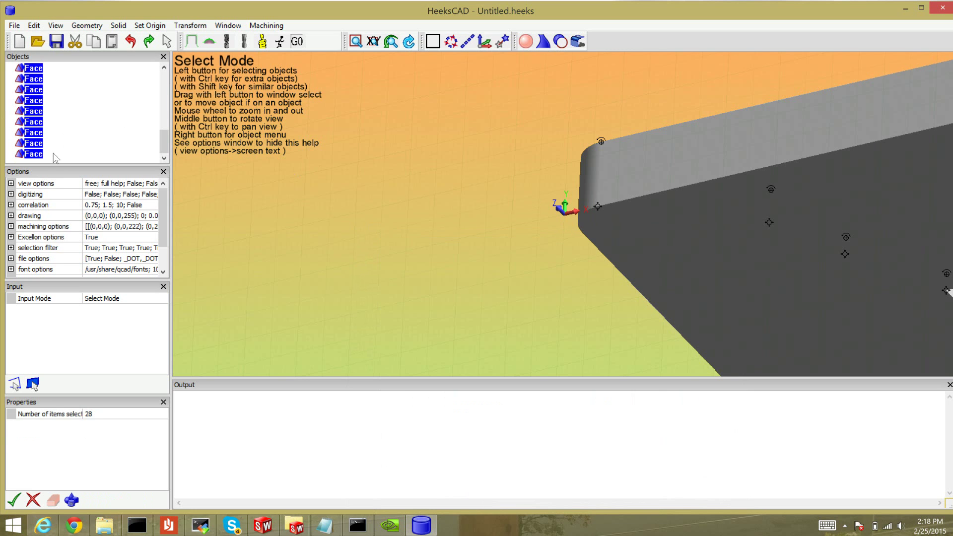
{"action": "scroll", "coordinate": [794, 206], "scroll_direction": "down", "scroll_amount": 1}
{"action": "scroll", "coordinate": [794, 207], "scroll_direction": "up", "scroll_amount": 3}
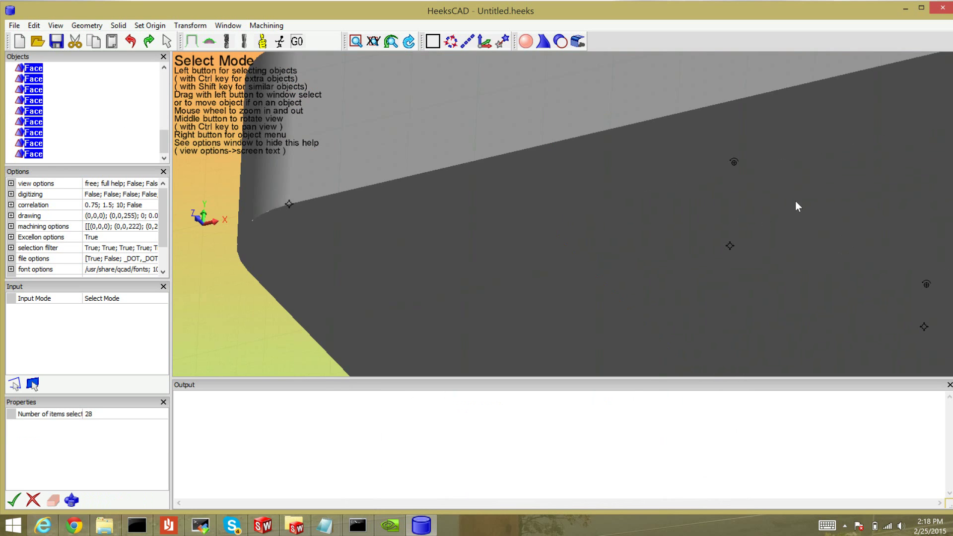
{"action": "scroll", "coordinate": [795, 201], "scroll_direction": "down", "scroll_amount": 3}
{"action": "scroll", "coordinate": [799, 192], "scroll_direction": "down", "scroll_amount": 5}
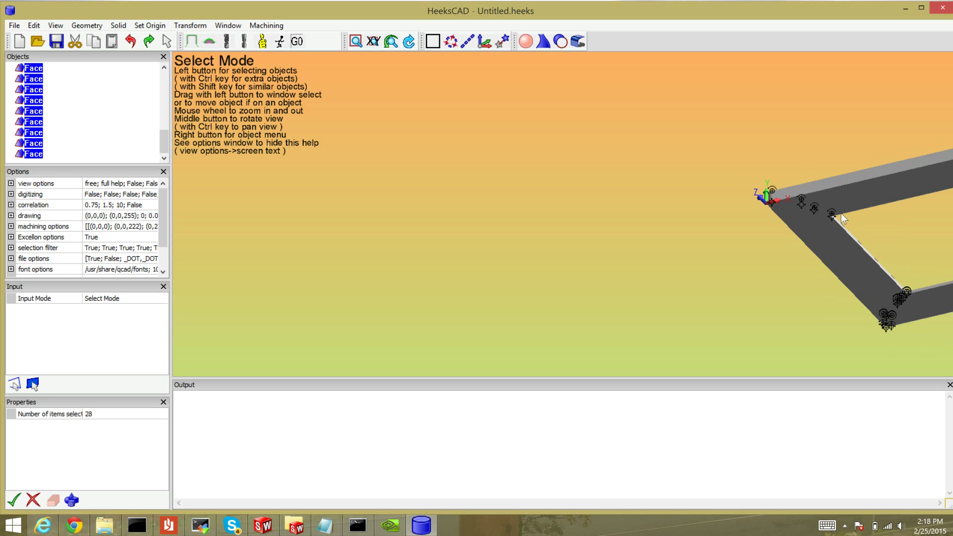
{"action": "middle_click_drag", "start_coordinate": [831, 212], "coordinate": [877, 213]}
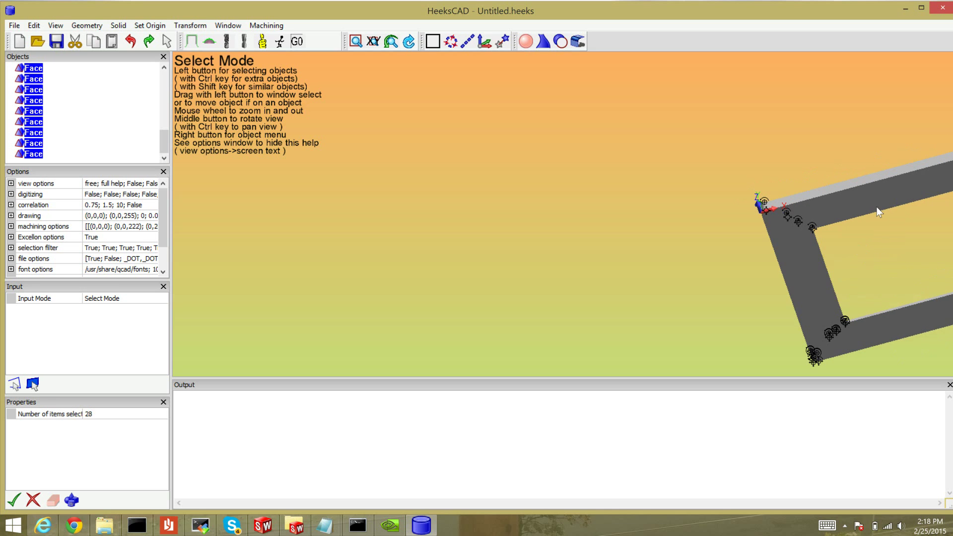
{"action": "middle_click_drag", "start_coordinate": [811, 208], "coordinate": [449, 174], "text": "ctrl"}
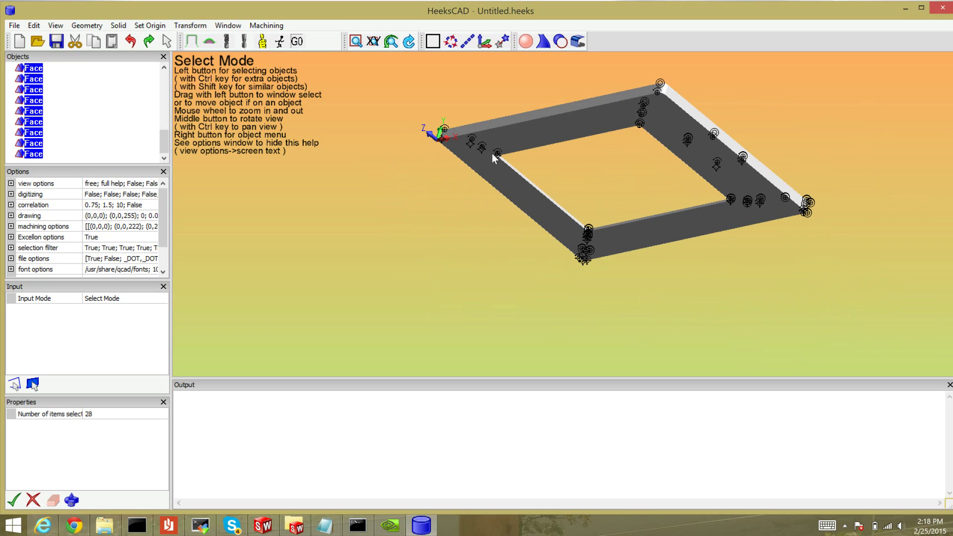
{"action": "left_click", "coordinate": [190, 25]}
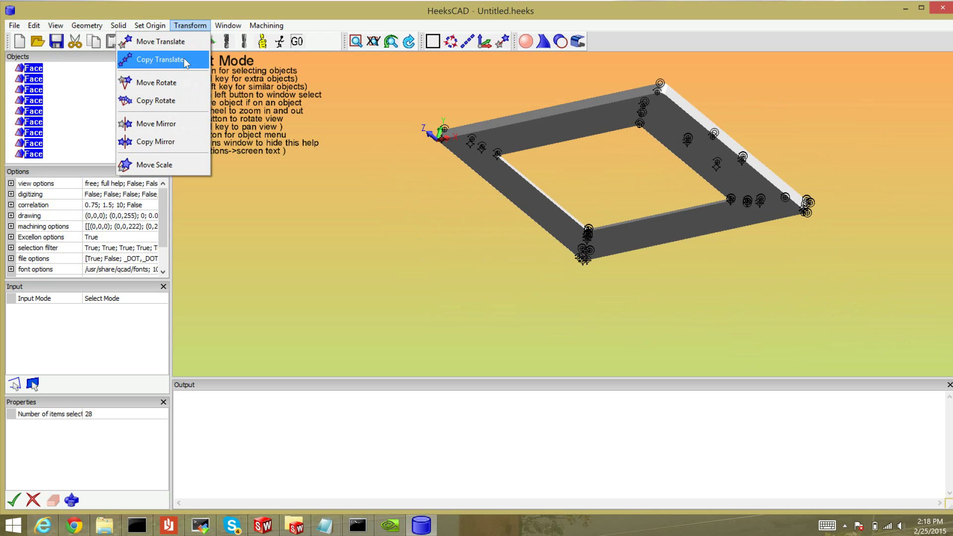
{"action": "left_click", "coordinate": [177, 83]}
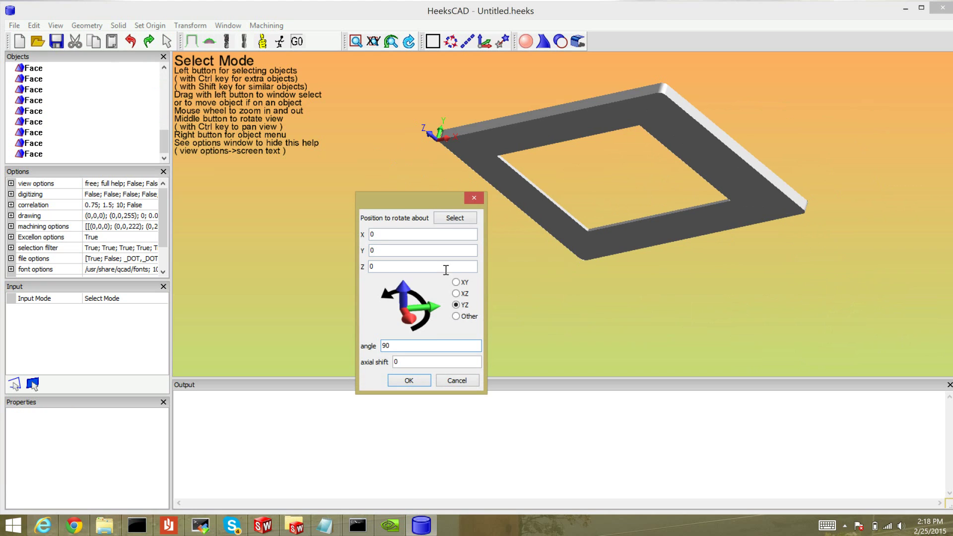
{"action": "left_click", "coordinate": [468, 316]}
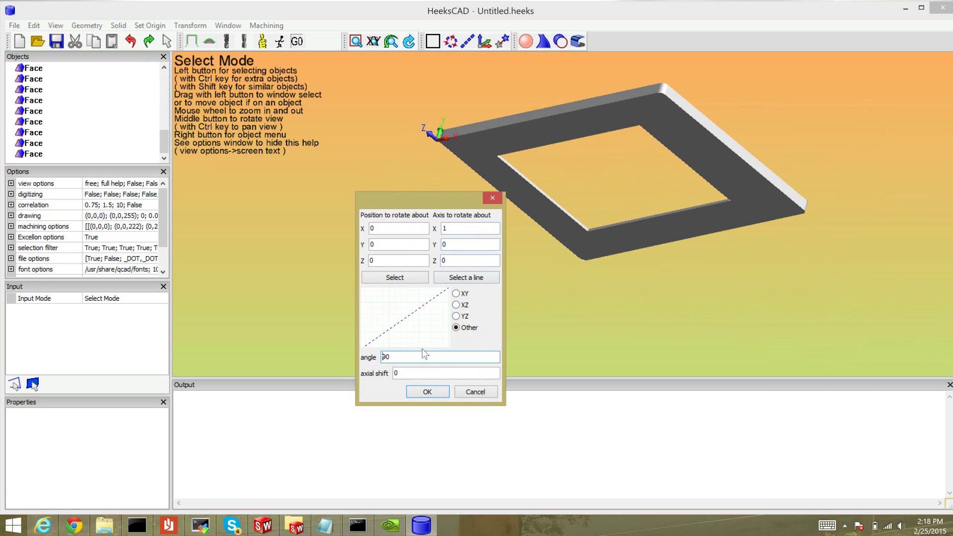
{"action": "left_click", "coordinate": [423, 391]}
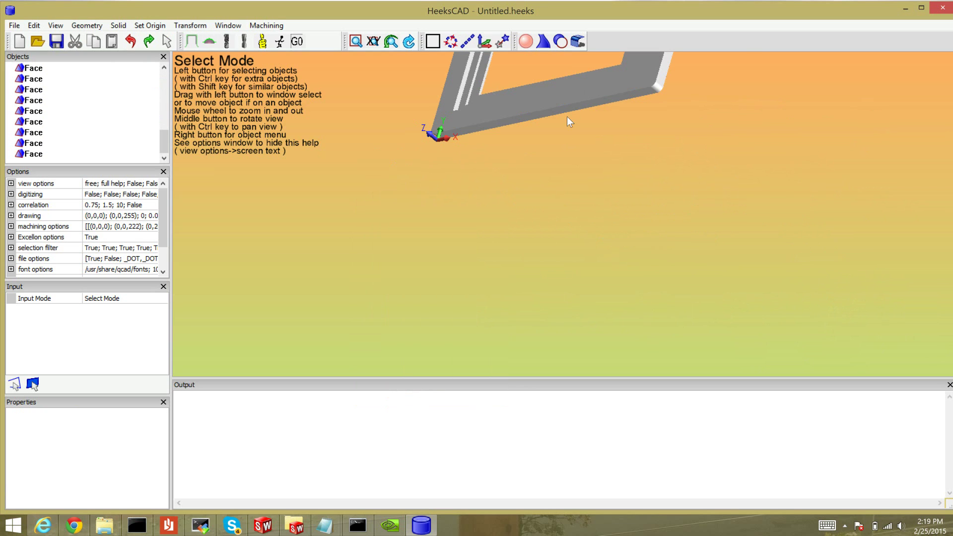
Select all the faces again and begin a Move Translate with the start position at X 0, Y 0, Z 0
{"action": "middle_click_drag", "start_coordinate": [568, 117], "coordinate": [314, 276], "text": "ctrl"}
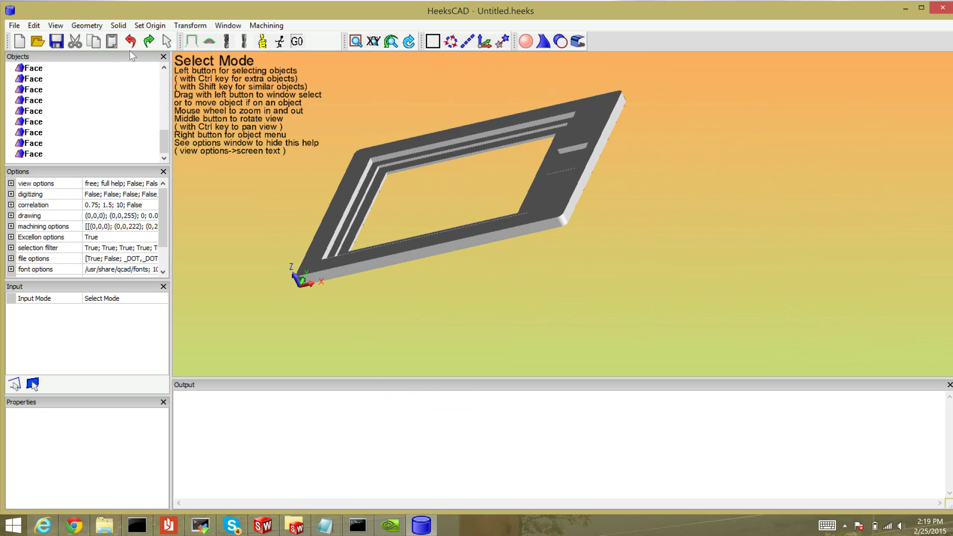
{"action": "left_click", "coordinate": [35, 155]}
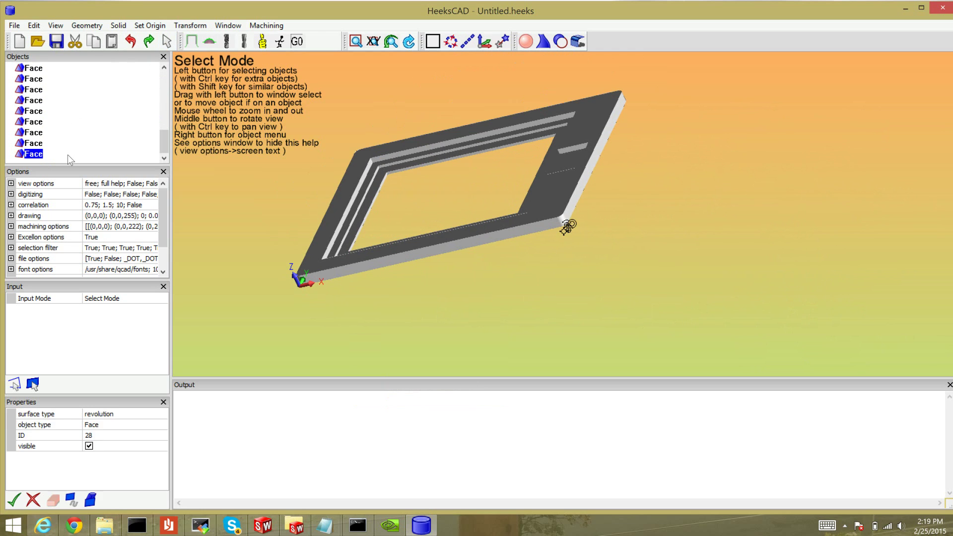
{"action": "left_click", "coordinate": [166, 87]}
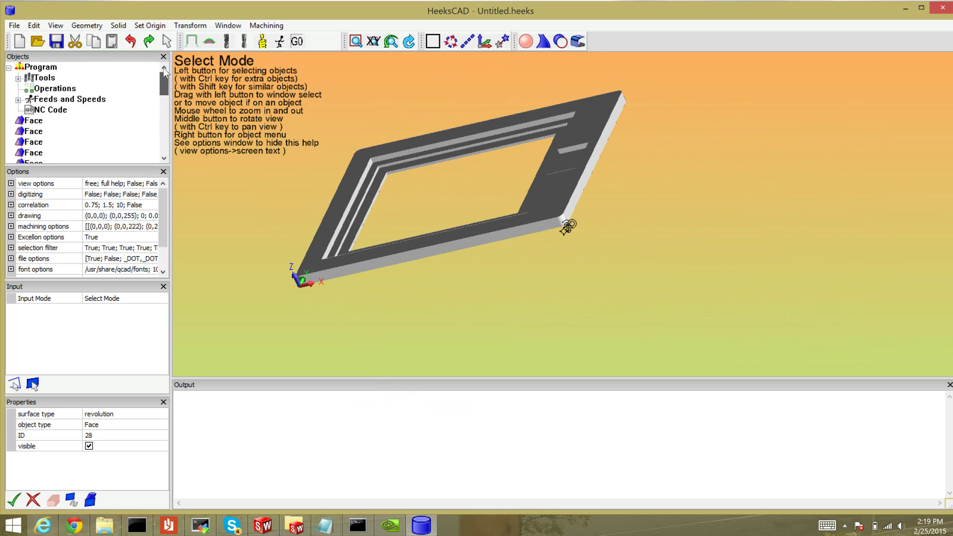
{"action": "left_click", "coordinate": [32, 123], "text": "shift"}
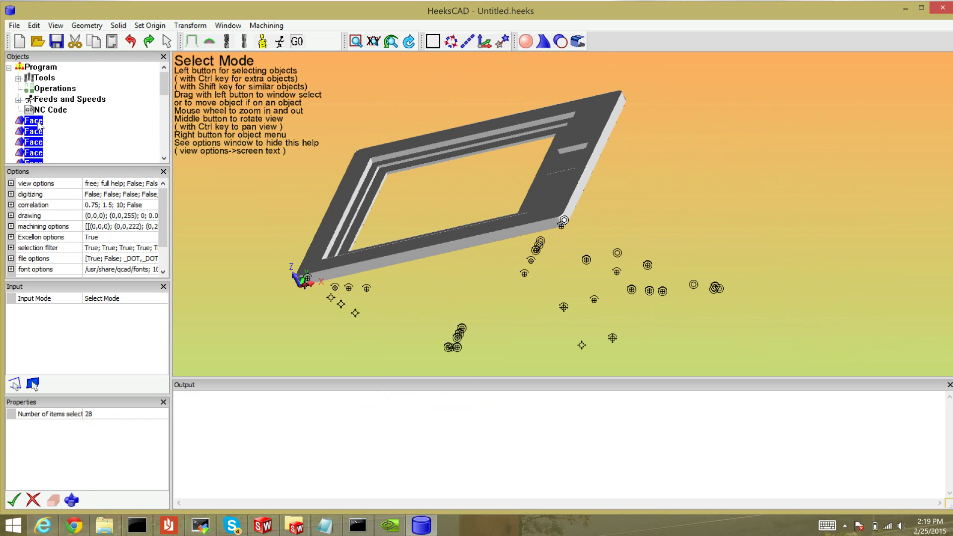
{"action": "left_click", "coordinate": [183, 28]}
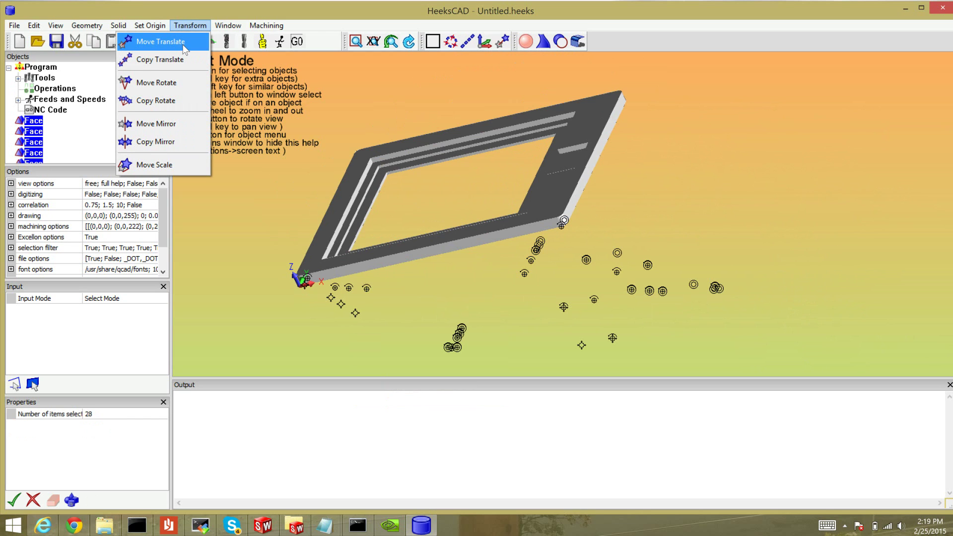
{"action": "left_click", "coordinate": [183, 48]}
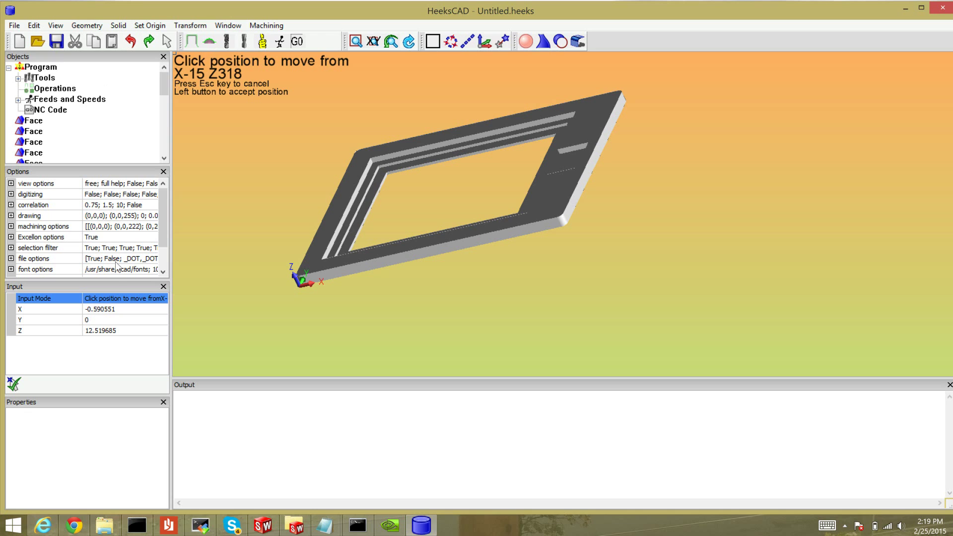
{"action": "left_click", "coordinate": [120, 309]}
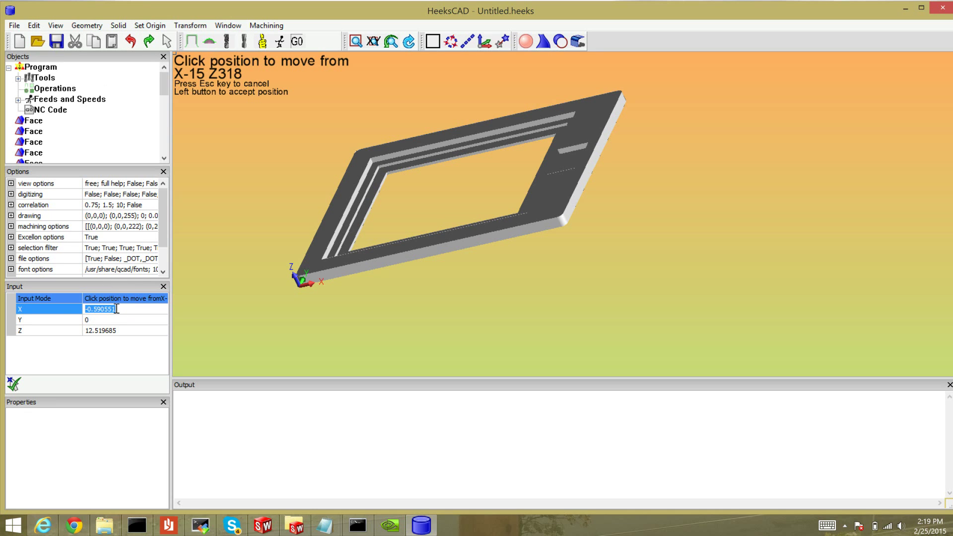
{"action": "type", "text": "0"}
{"action": "key", "text": "Tab"}
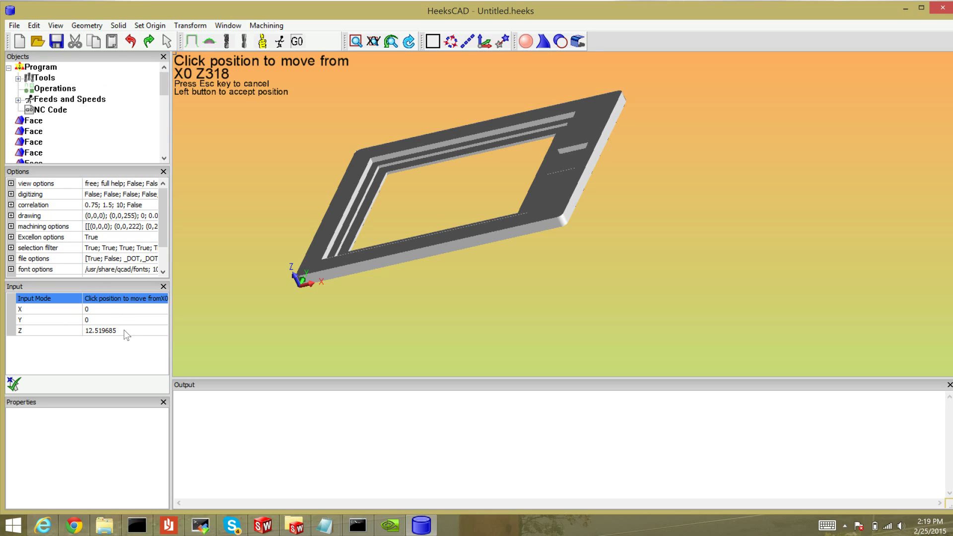
{"action": "left_click", "coordinate": [124, 329]}
{"action": "type", "text": "0"}
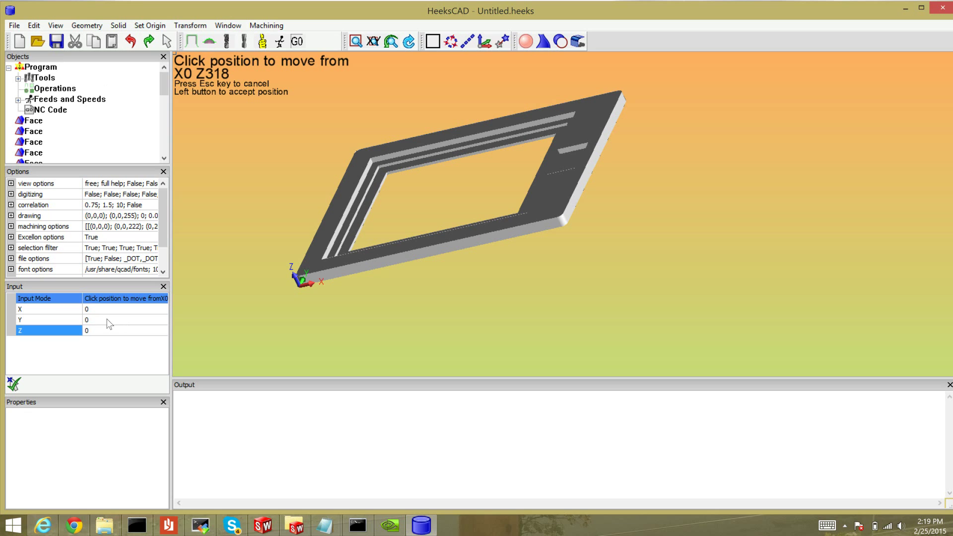
{"action": "key", "text": "Return"}
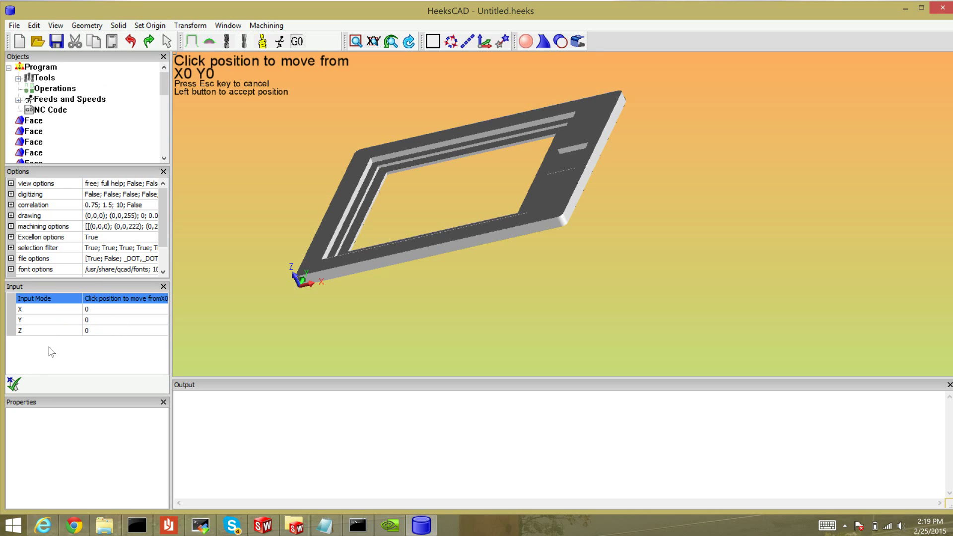
{"action": "left_click", "coordinate": [12, 382]}
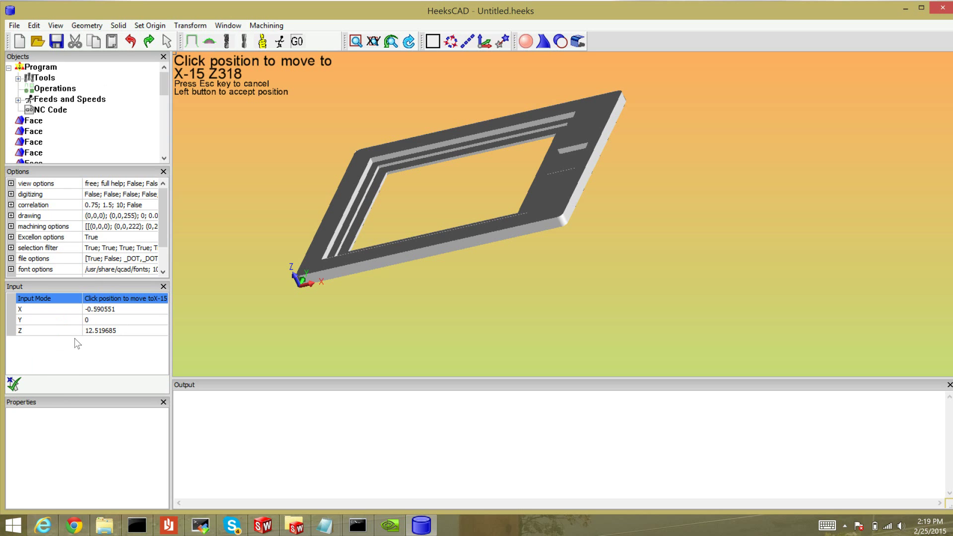
Set the destination of the move to X 0, Y 0, Z -0.5 and accept it
{"action": "left_click", "coordinate": [118, 313]}
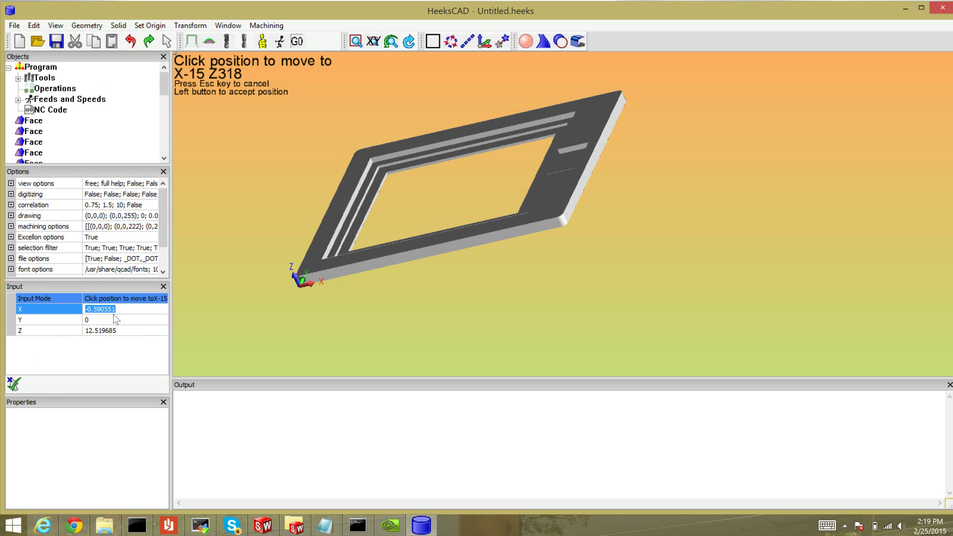
{"action": "type", "text": "0"}
{"action": "key", "text": "Return"}
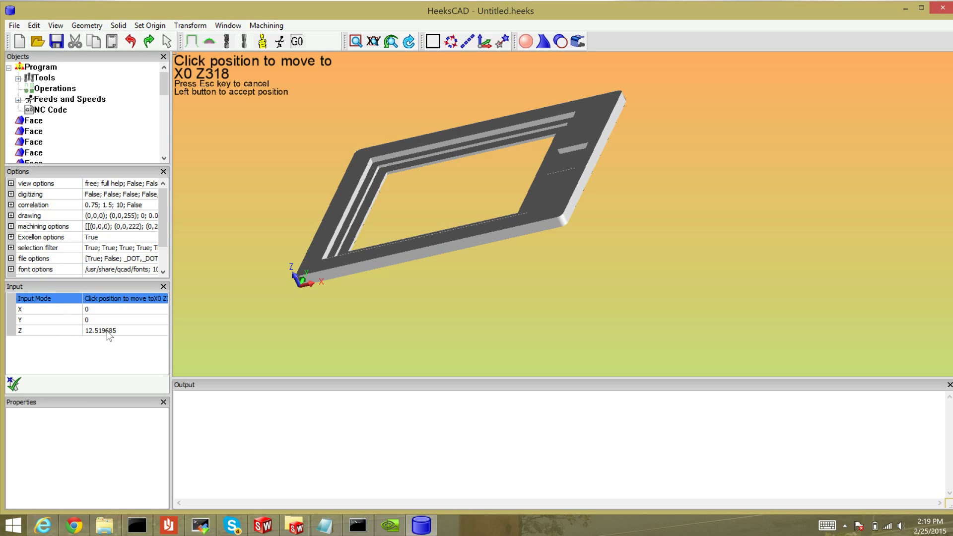
{"action": "left_click", "coordinate": [107, 332]}
{"action": "type", "text": "-.5"}
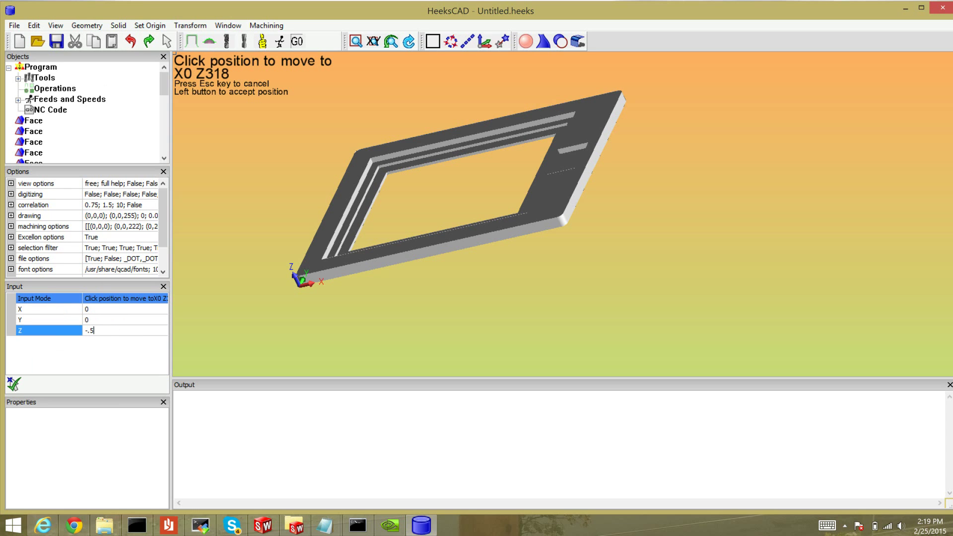
{"action": "key", "text": "Return"}
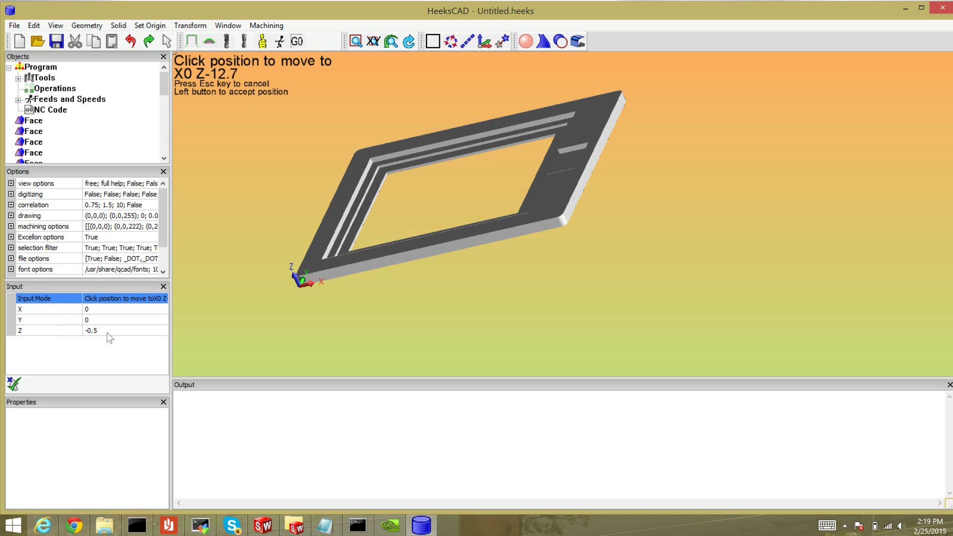
{"action": "left_click", "coordinate": [13, 384]}
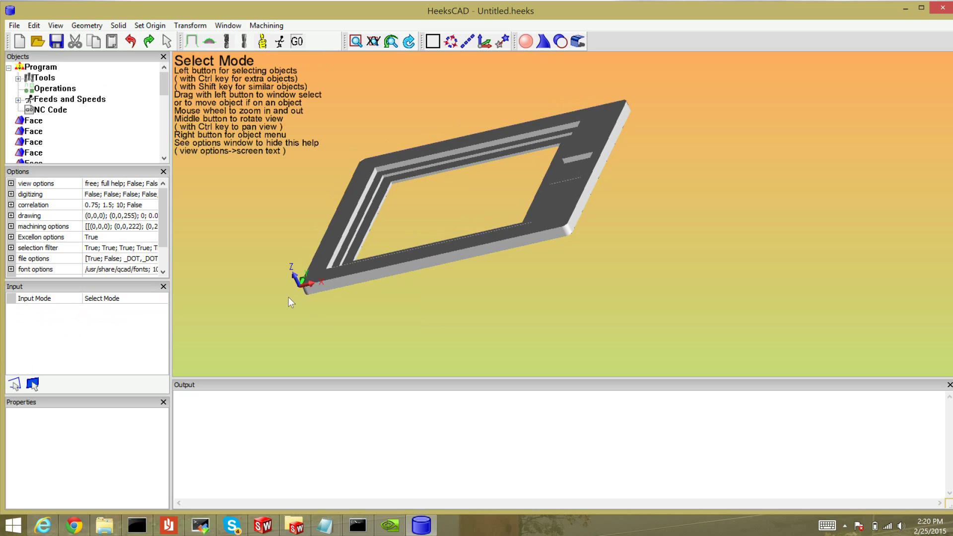
{"action": "scroll", "coordinate": [301, 292], "scroll_direction": "up", "scroll_amount": 5}
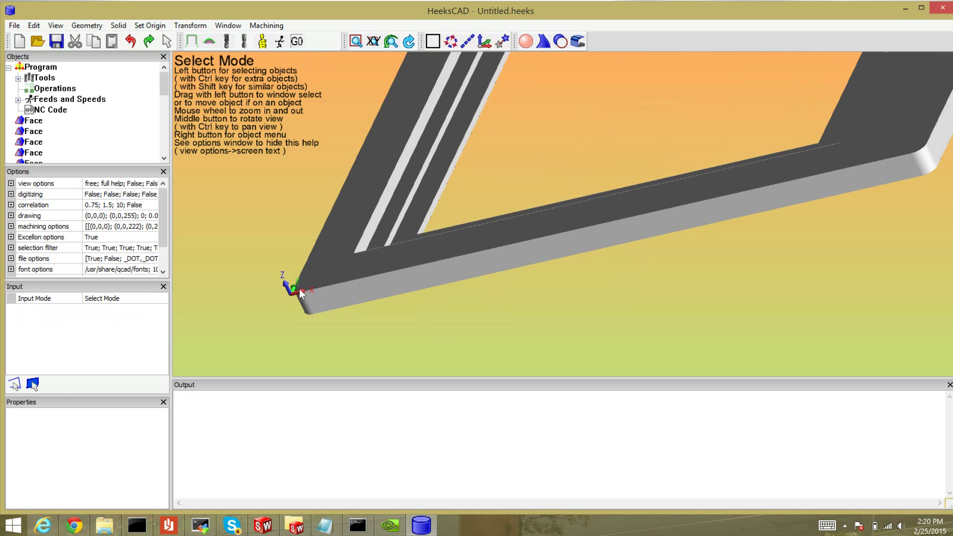
{"action": "scroll", "coordinate": [301, 293], "scroll_direction": "down", "scroll_amount": 5}
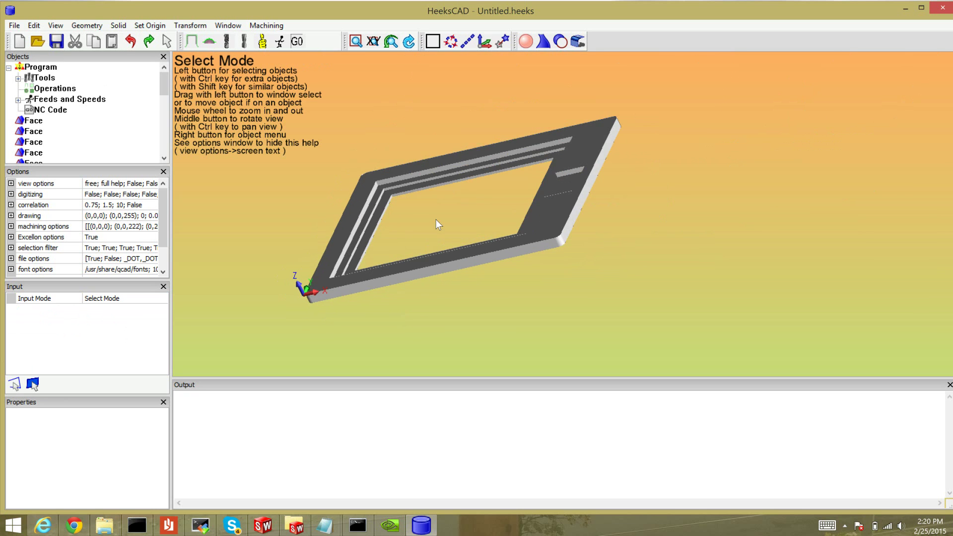
{"action": "middle_click_drag", "start_coordinate": [435, 219], "coordinate": [440, 251]}
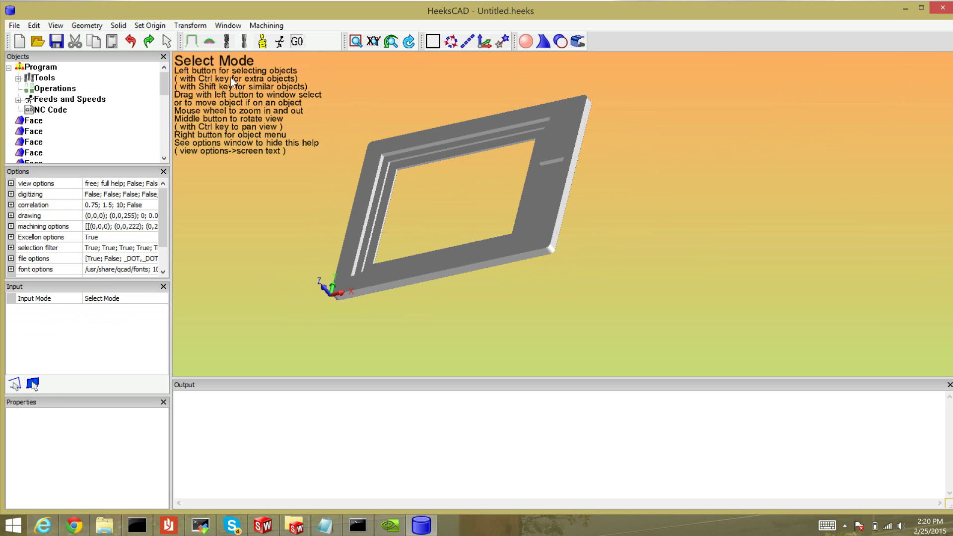
{"action": "left_click", "coordinate": [279, 30]}
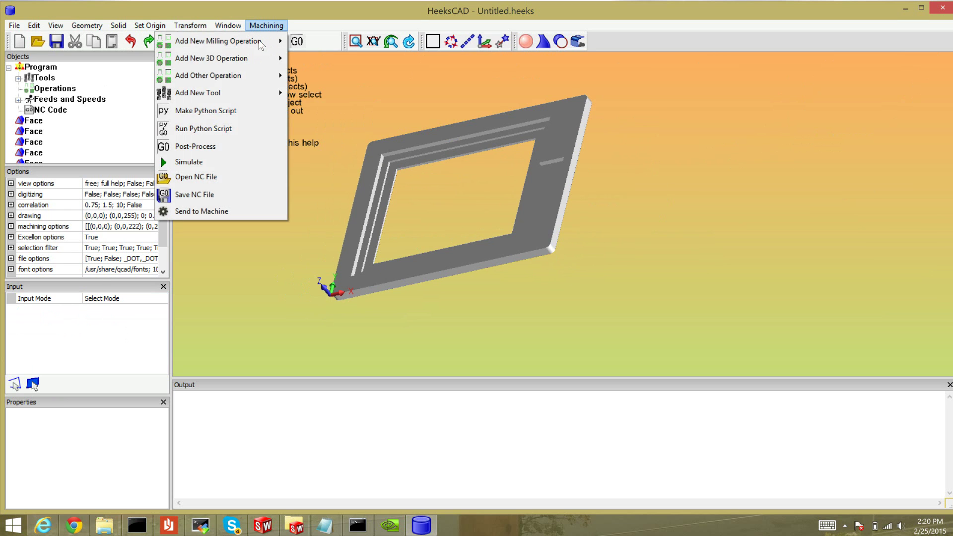
{"action": "mouse_move", "coordinate": [254, 48]}
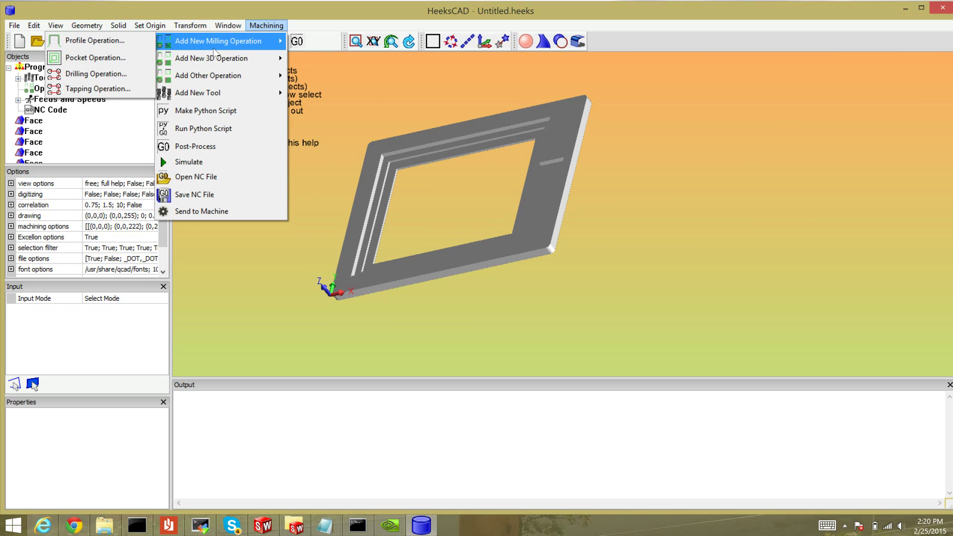
{"action": "left_click", "coordinate": [113, 45]}
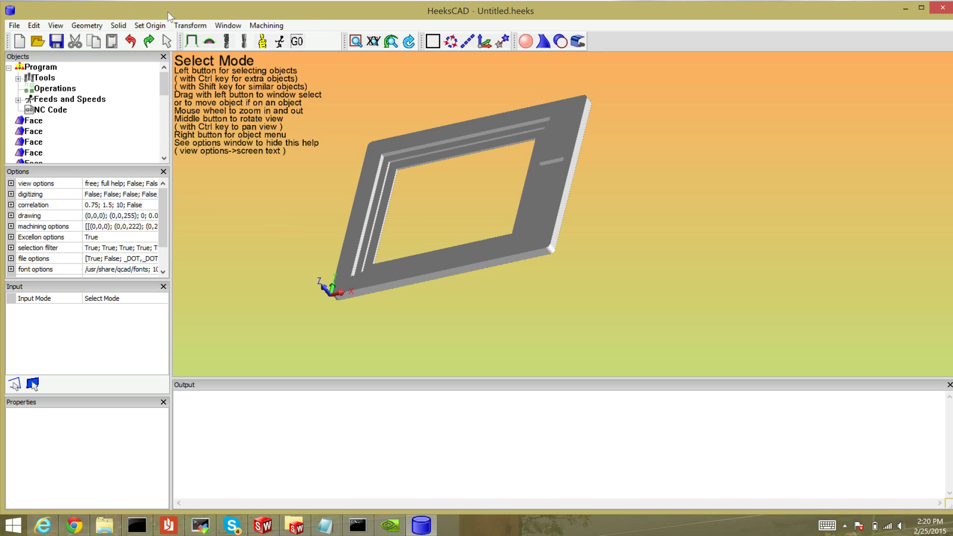
Make a sketch from the frame's flat bottom face
{"action": "middle_click_drag", "start_coordinate": [448, 218], "coordinate": [418, 201]}
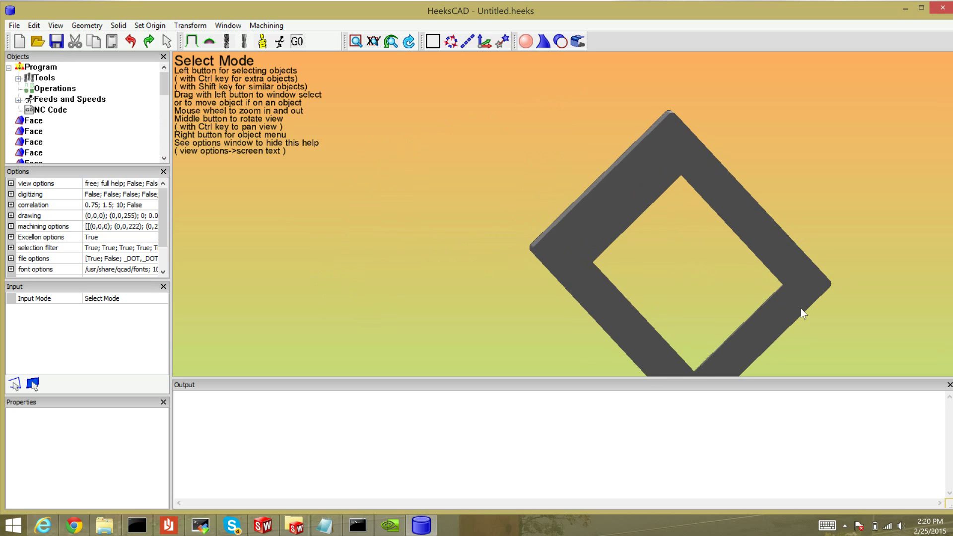
{"action": "scroll", "coordinate": [799, 308], "scroll_direction": "up", "scroll_amount": 5}
{"action": "scroll", "coordinate": [702, 287], "scroll_direction": "down", "scroll_amount": 5}
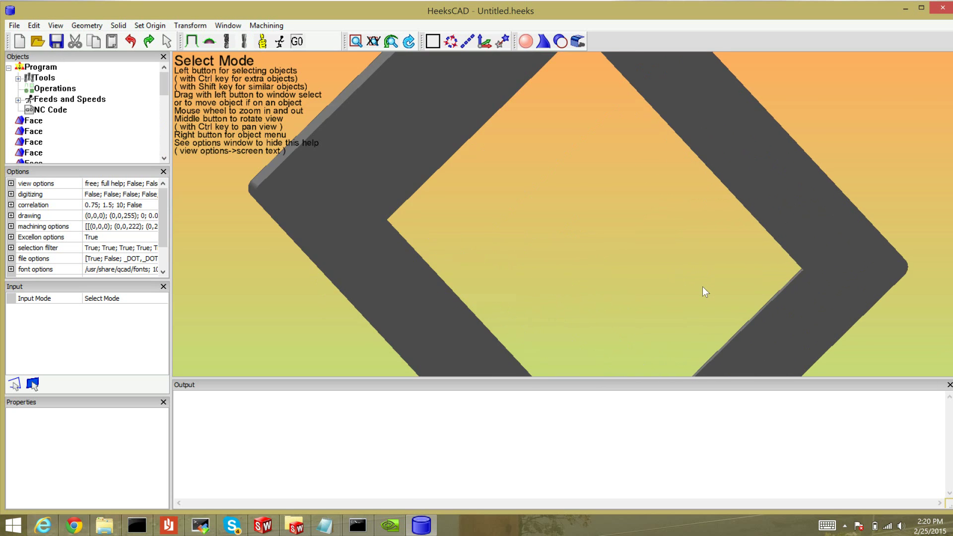
{"action": "middle_click_drag", "start_coordinate": [696, 307], "coordinate": [644, 261], "text": "ctrl"}
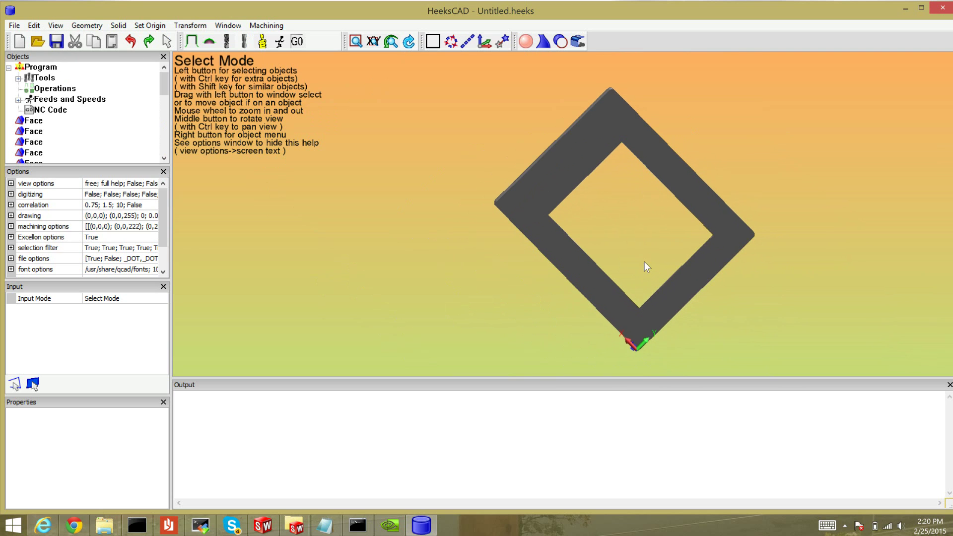
{"action": "scroll", "coordinate": [643, 263], "scroll_direction": "up", "scroll_amount": 2}
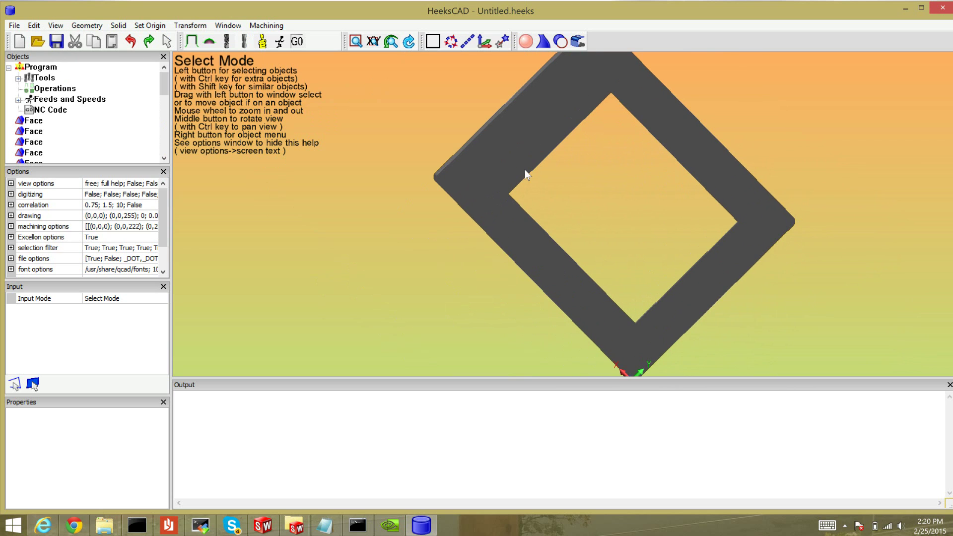
{"action": "right_click", "coordinate": [508, 148]}
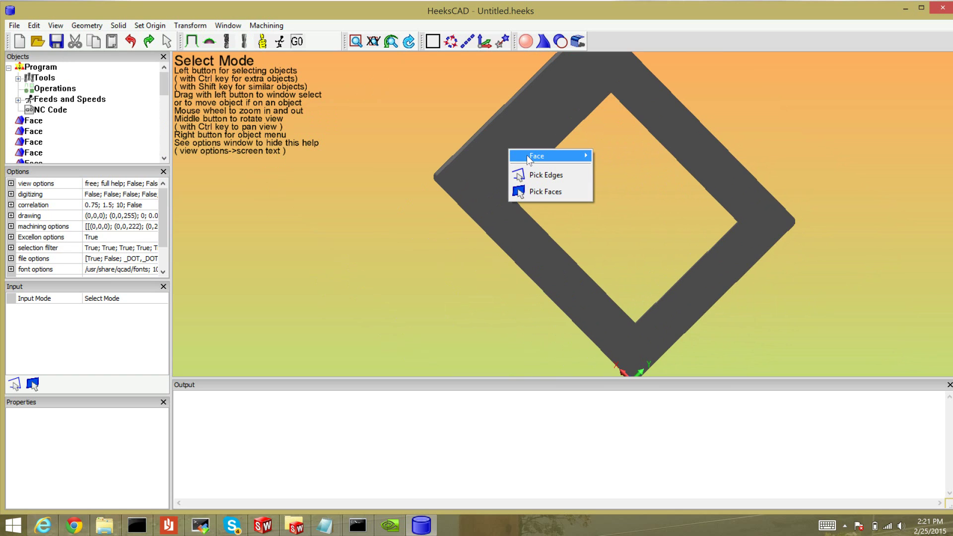
{"action": "mouse_move", "coordinate": [526, 156]}
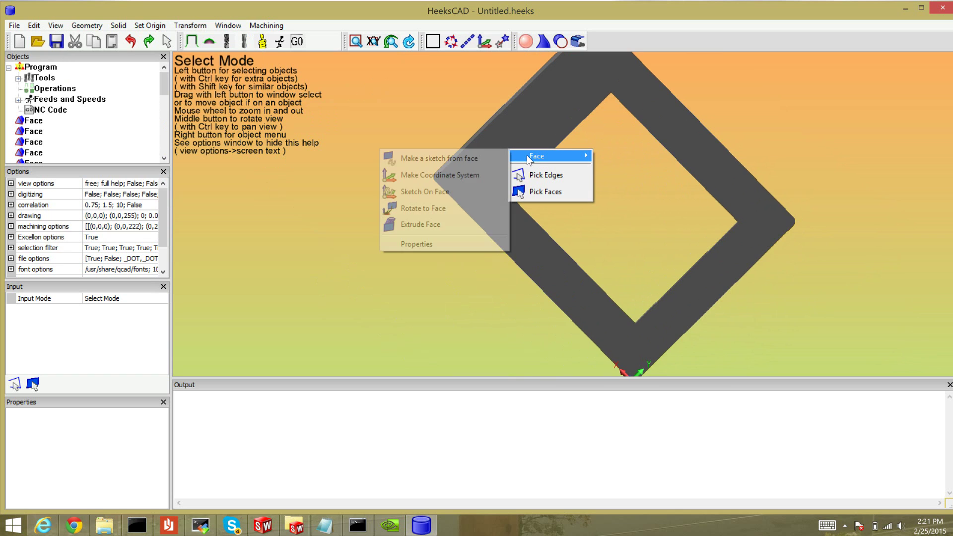
{"action": "left_click", "coordinate": [493, 155]}
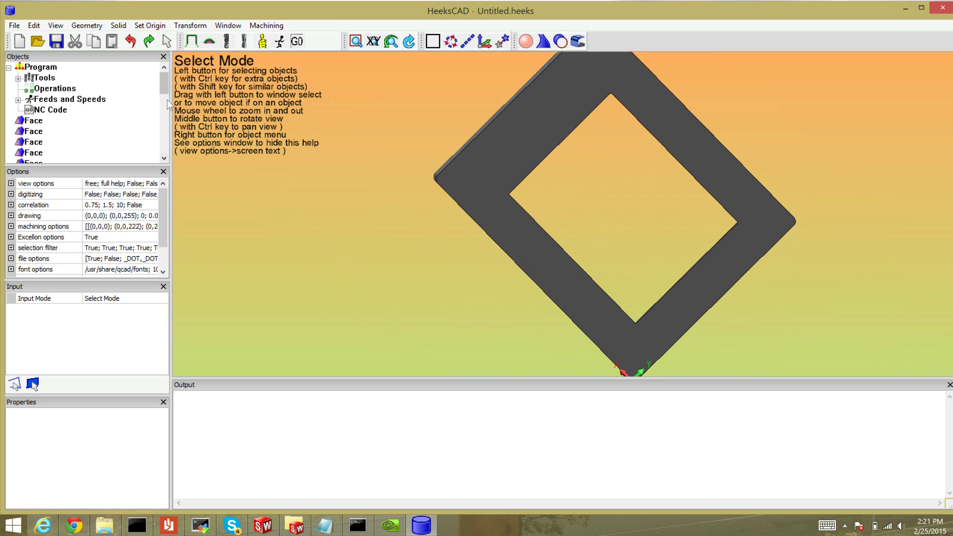
Select the new sketch at the end of the object tree and set its color to pink (255,128,255)
{"action": "left_click_drag", "start_coordinate": [165, 85], "coordinate": [166, 148]}
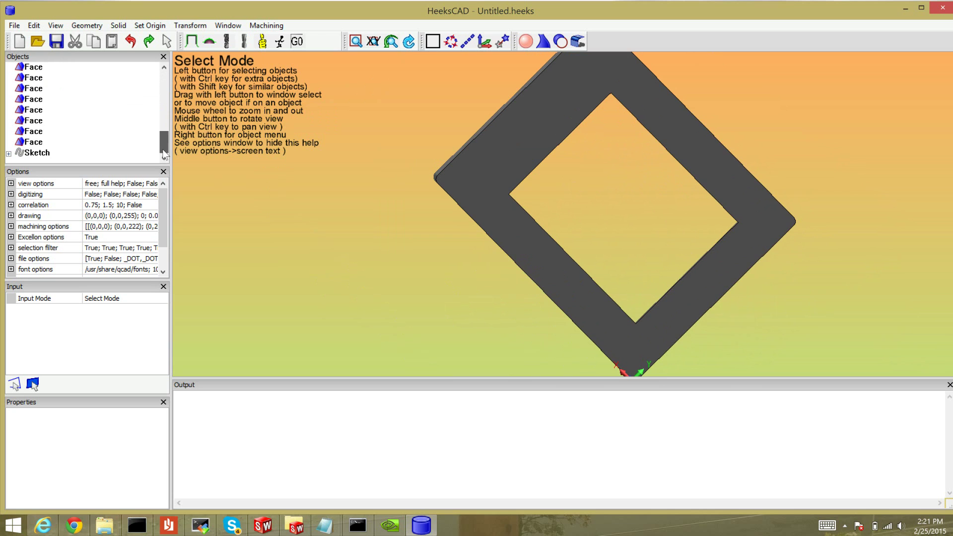
{"action": "left_click", "coordinate": [34, 152]}
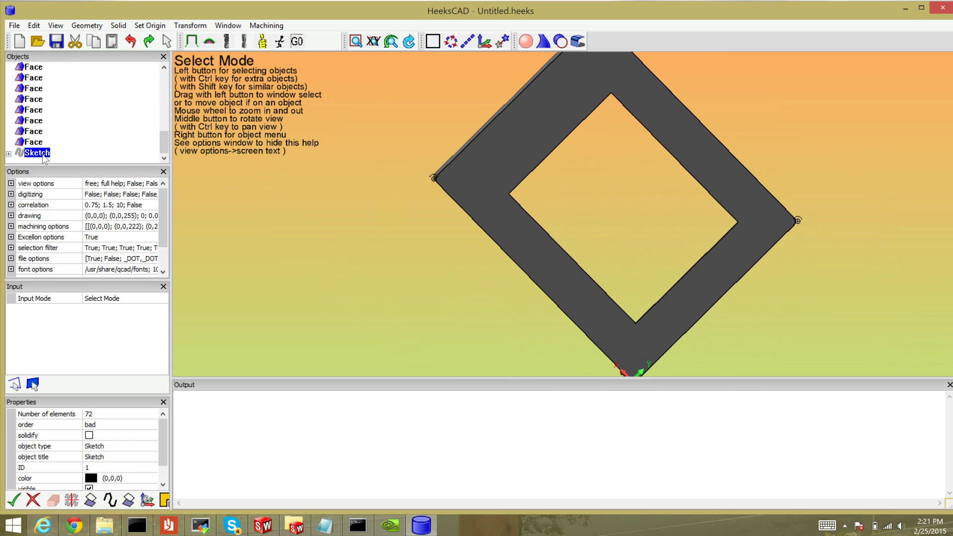
{"action": "left_click", "coordinate": [136, 477]}
{"action": "left_click", "coordinate": [152, 478]}
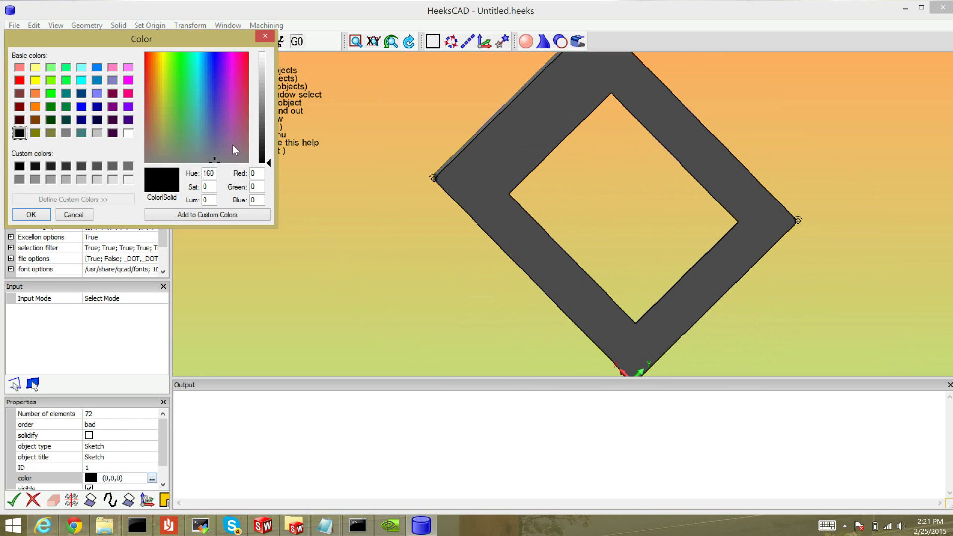
{"action": "left_click", "coordinate": [128, 67]}
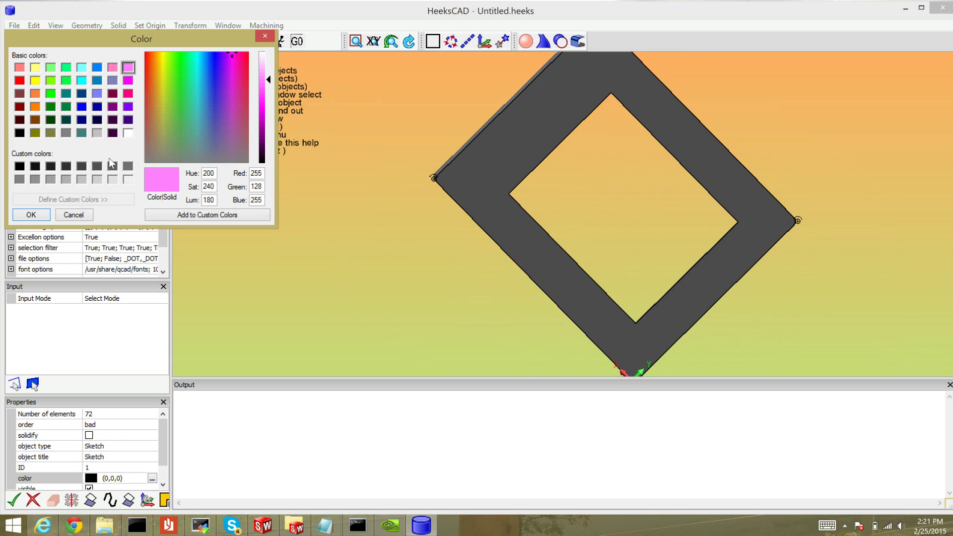
{"action": "left_click", "coordinate": [31, 214]}
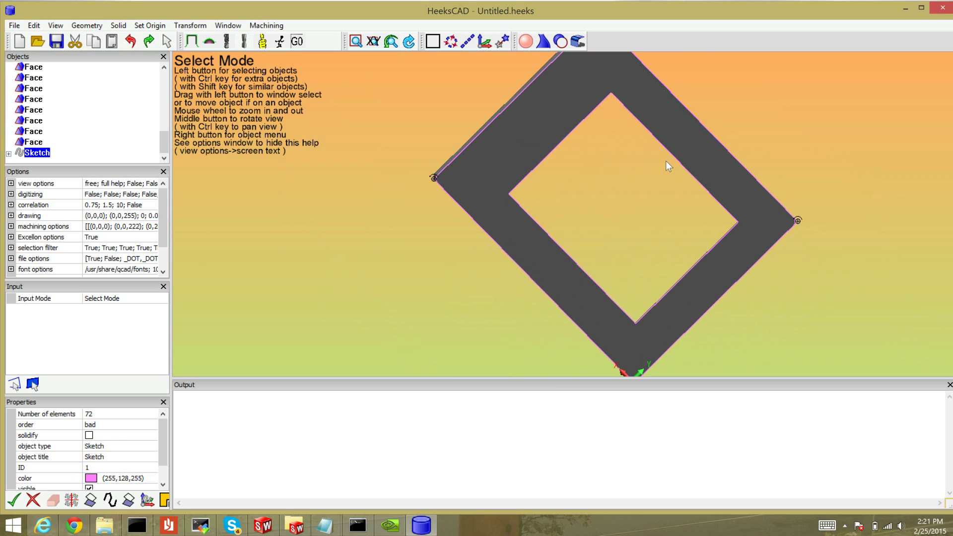
Expand the sketch's elements and rename the sketch as "inner thru profile"
{"action": "left_click", "coordinate": [8, 153]}
{"action": "scroll", "coordinate": [47, 151], "scroll_direction": "down", "scroll_amount": 2}
{"action": "scroll", "coordinate": [48, 149], "scroll_direction": "down", "scroll_amount": 1}
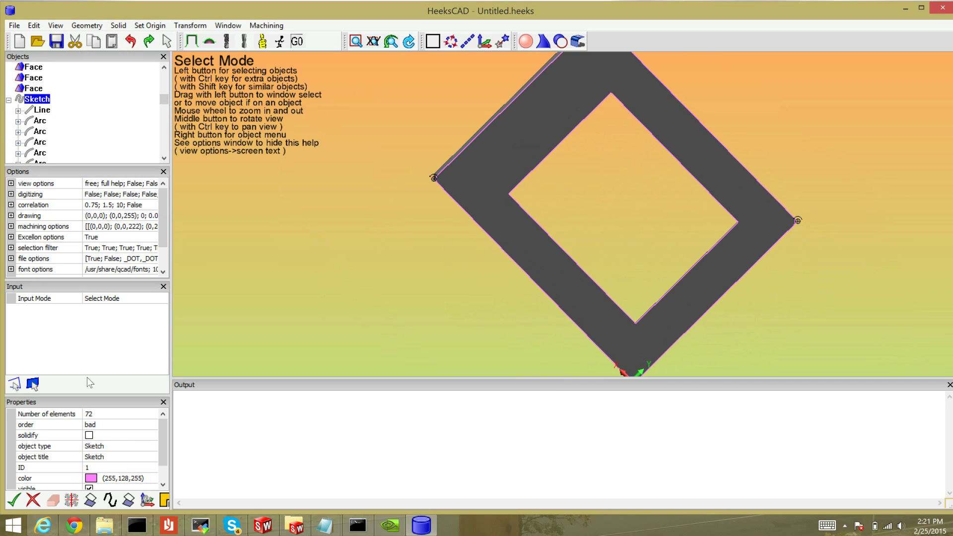
{"action": "left_click", "coordinate": [111, 447]}
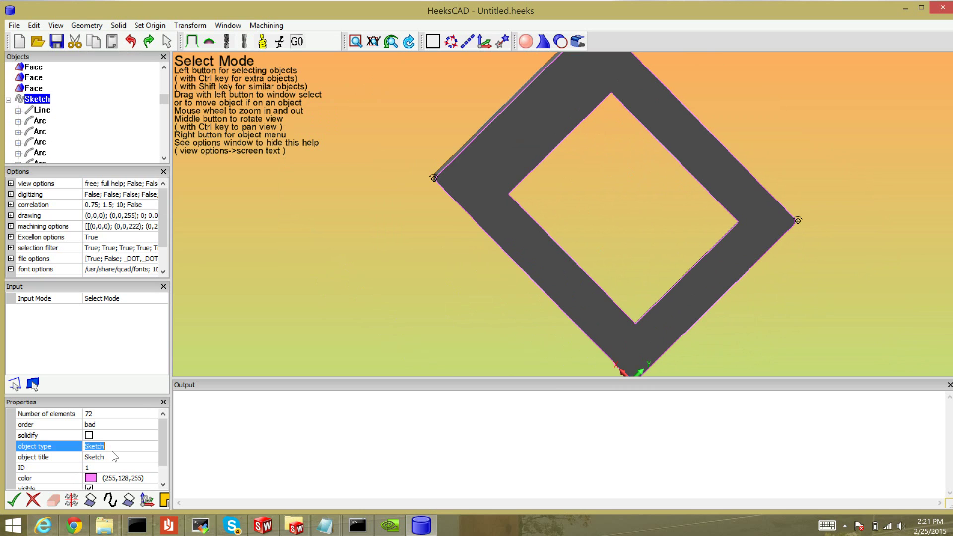
{"action": "left_click", "coordinate": [111, 456]}
{"action": "type", "text": "in"}
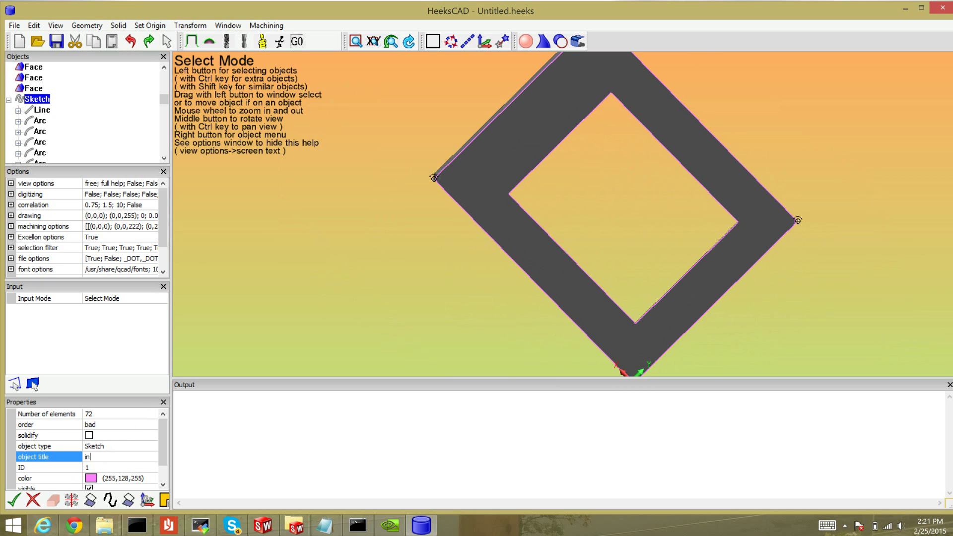
{"action": "type", "text": "ner thru profile"}
{"action": "key", "text": "Return"}
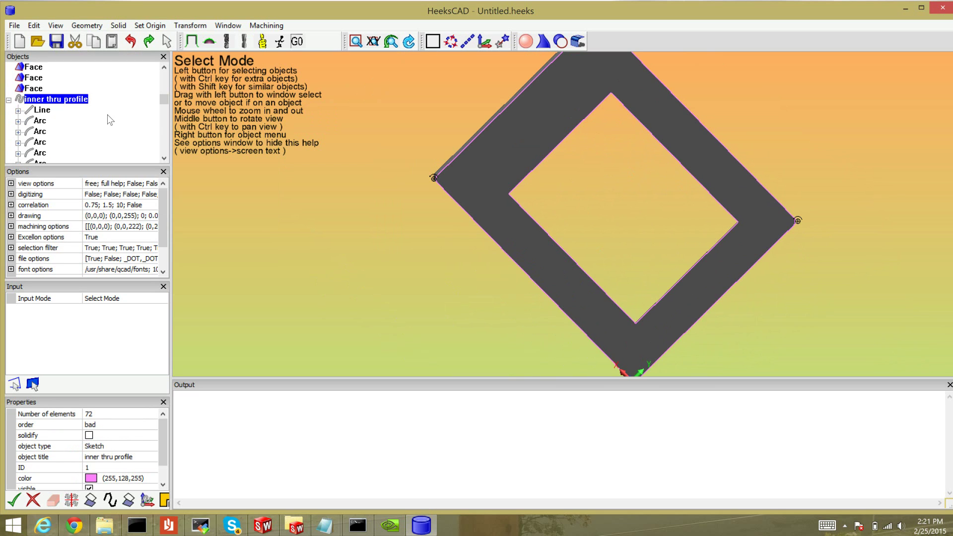
Identify the four lines of the inner opening in the inner thru profile sketch, and select the last arc of the outer outline
{"action": "left_click", "coordinate": [49, 115]}
{"action": "left_click", "coordinate": [39, 131]}
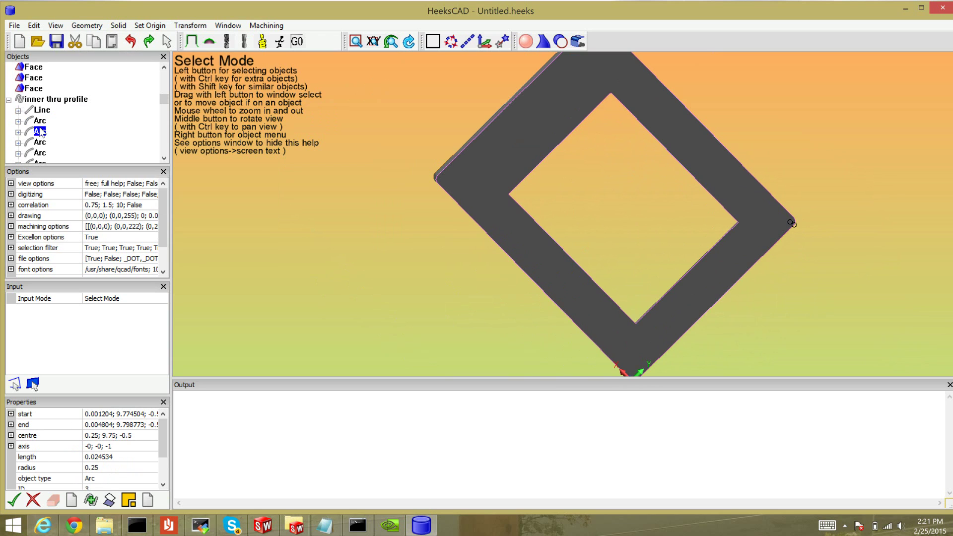
{"action": "left_click_drag", "start_coordinate": [160, 100], "coordinate": [153, 166]}
{"action": "left_click", "coordinate": [42, 124]}
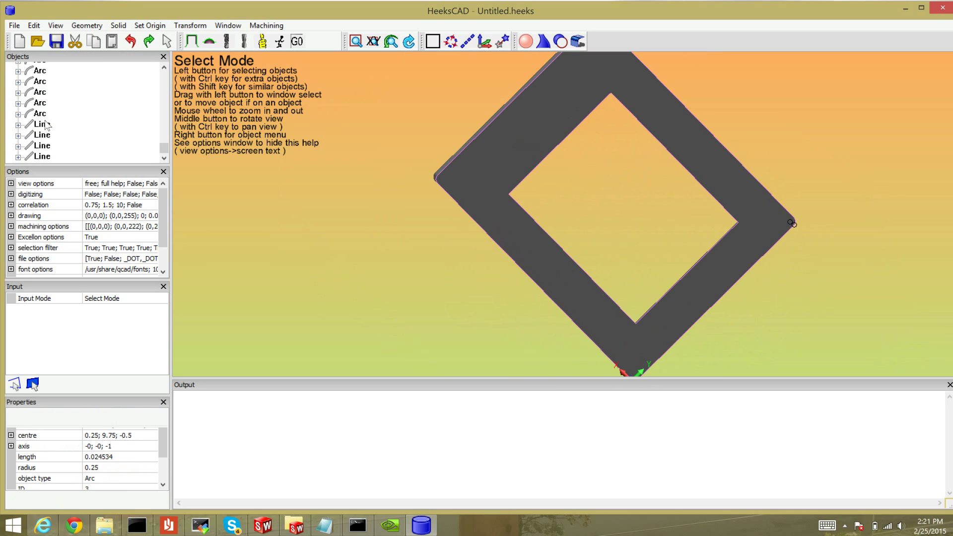
{"action": "left_click", "coordinate": [43, 157], "text": "shift"}
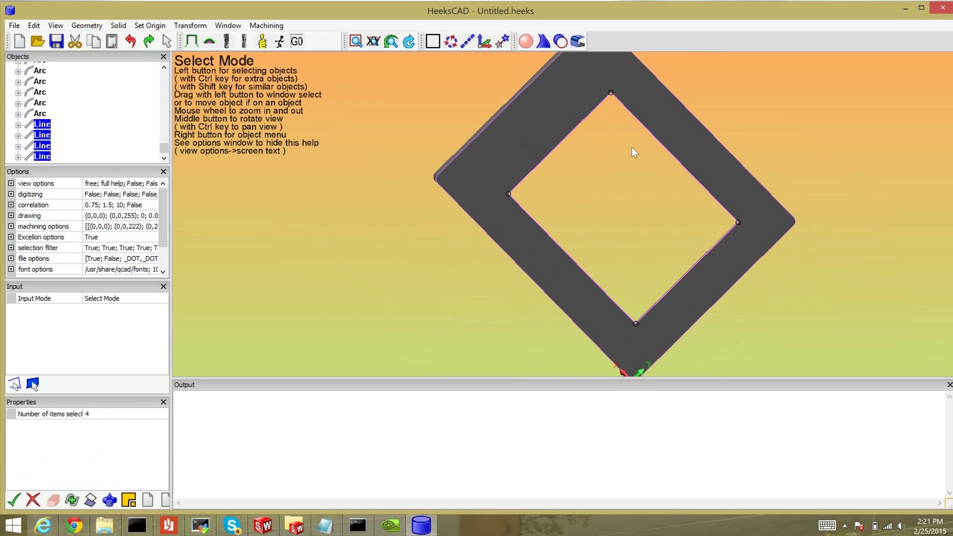
{"action": "left_click", "coordinate": [42, 114]}
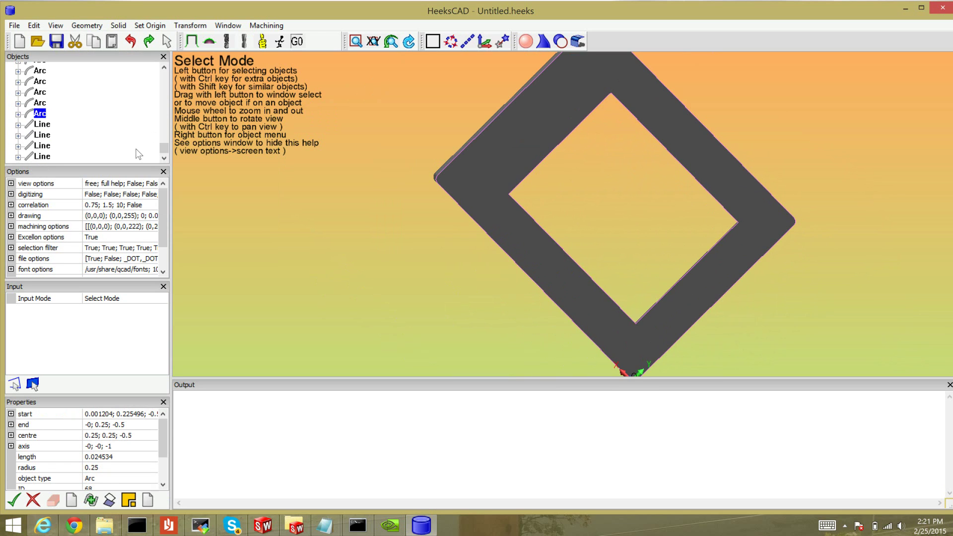
{"action": "left_click_drag", "start_coordinate": [163, 153], "coordinate": [154, 102]}
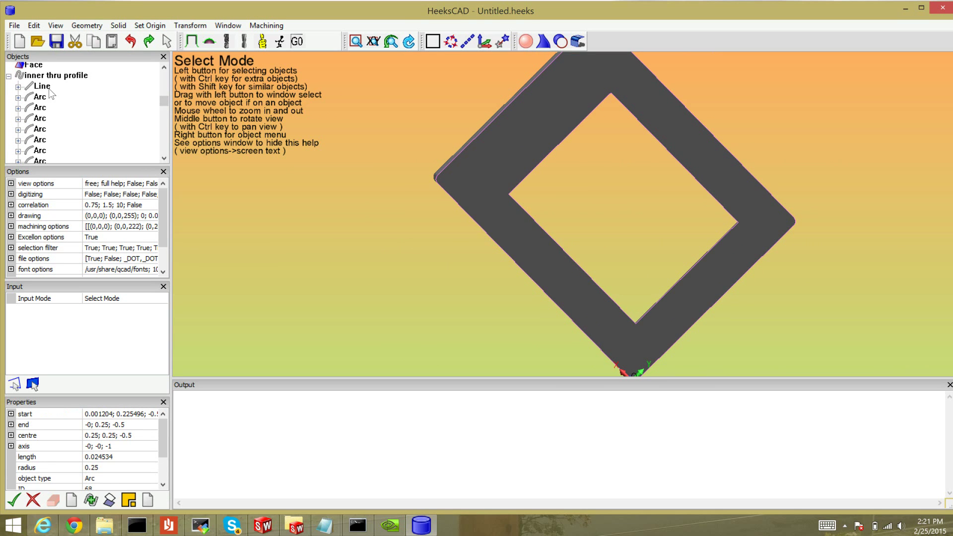
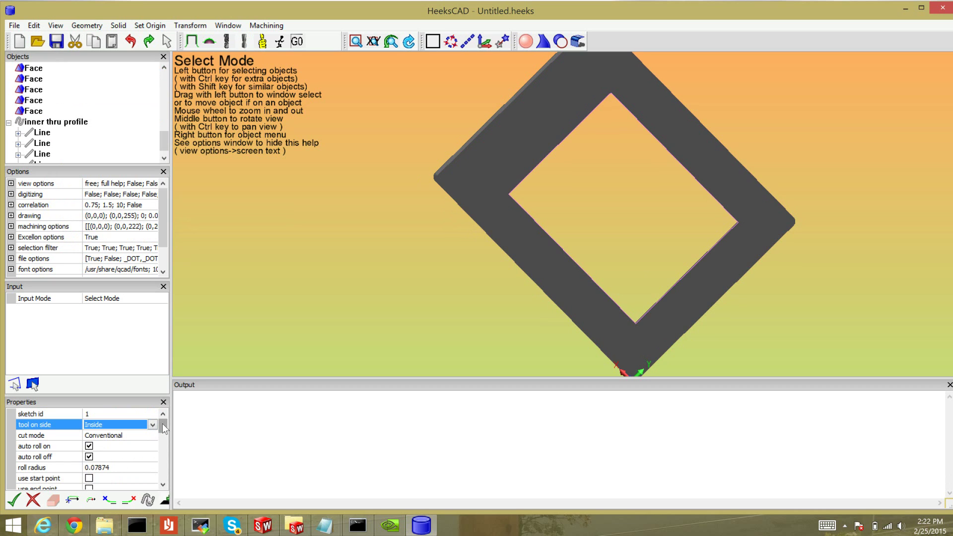
Review the profile operation's start depth, final depth and step down, and set its horizontal feed rate to 30
{"action": "left_click_drag", "start_coordinate": [162, 427], "coordinate": [161, 451]}
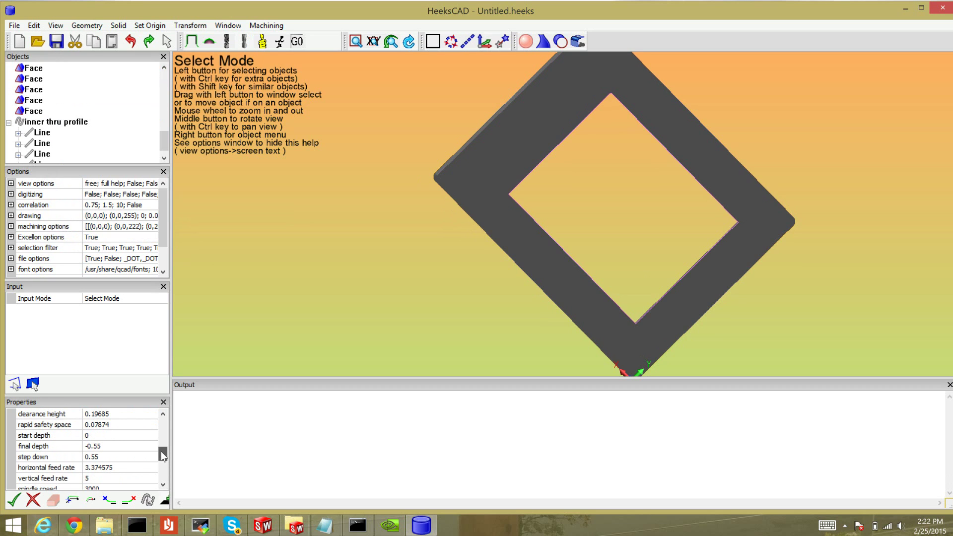
{"action": "left_click", "coordinate": [103, 438]}
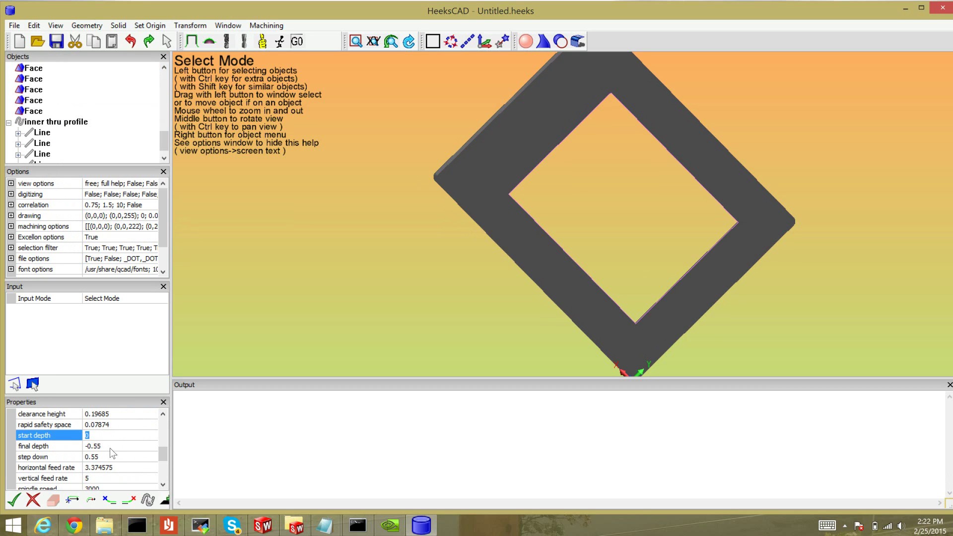
{"action": "left_click", "coordinate": [111, 448]}
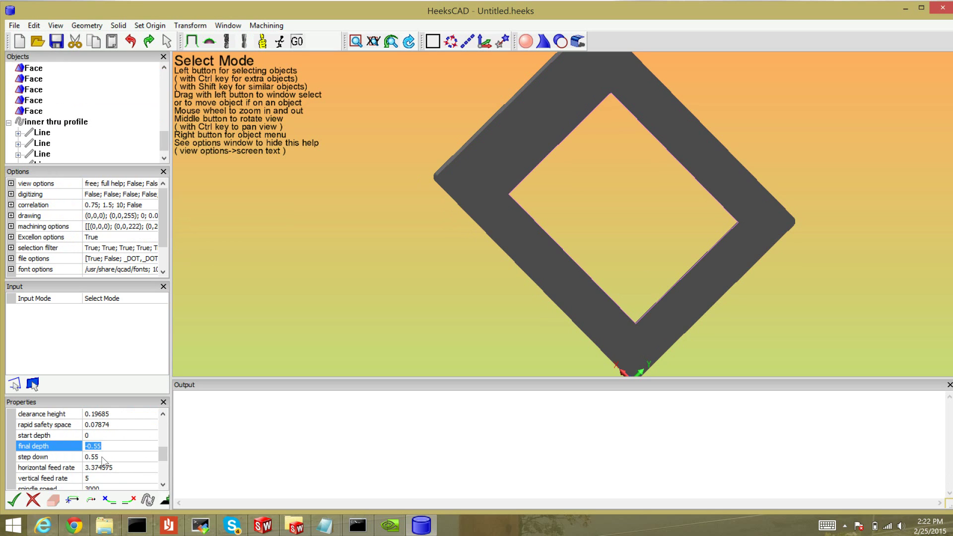
{"action": "left_click", "coordinate": [103, 456]}
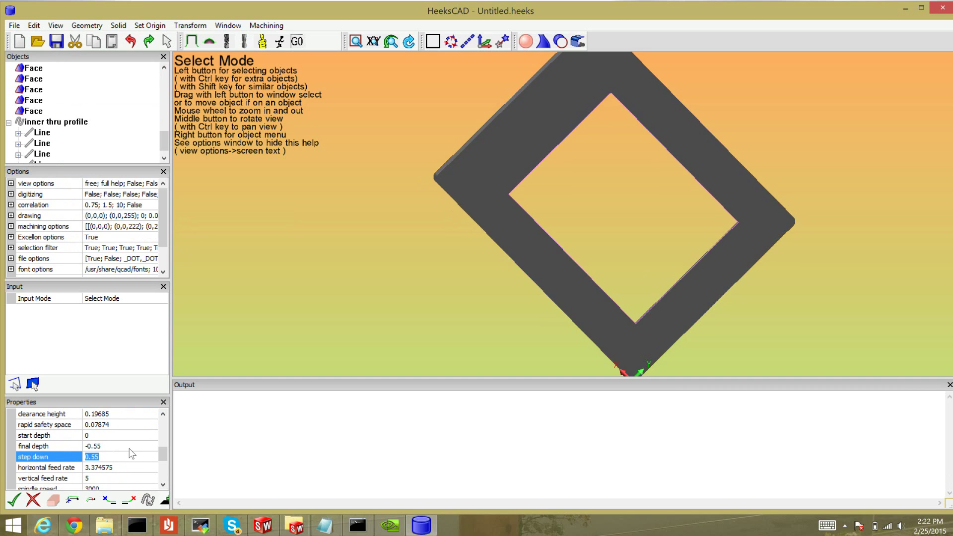
{"action": "left_click", "coordinate": [100, 469]}
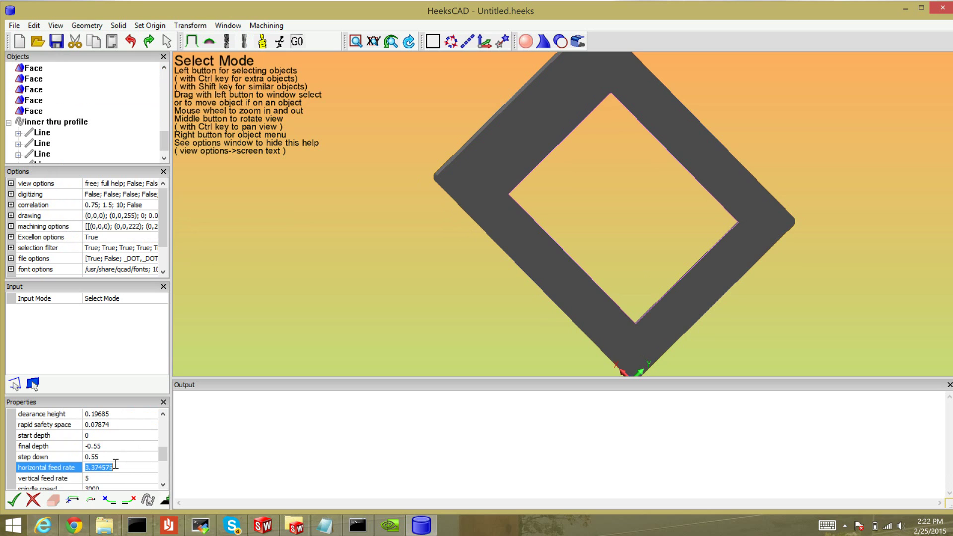
{"action": "left_click", "coordinate": [117, 466]}
{"action": "scroll", "coordinate": [118, 469], "scroll_direction": "up", "scroll_amount": 7}
{"action": "scroll", "coordinate": [115, 439], "scroll_direction": "down", "scroll_amount": 10}
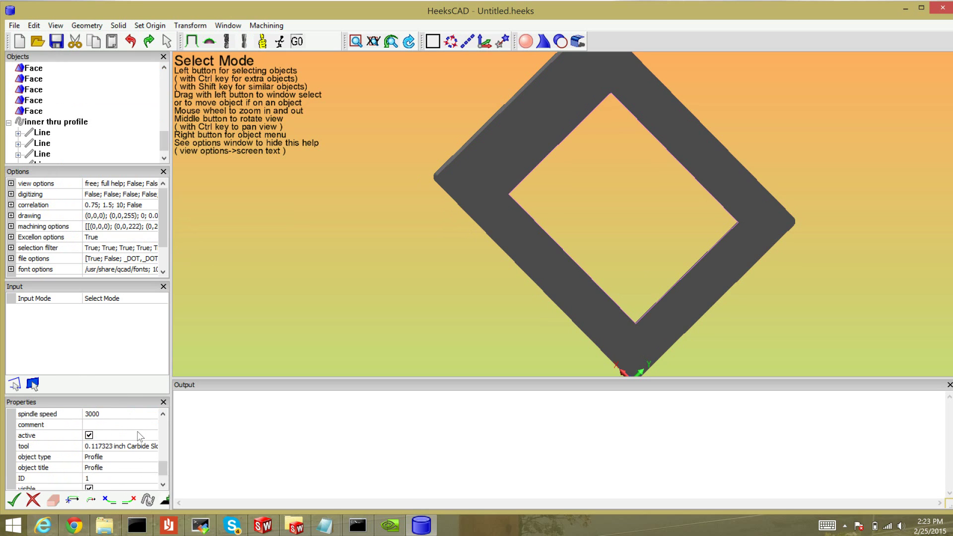
{"action": "scroll", "coordinate": [115, 439], "scroll_direction": "up", "scroll_amount": 2}
{"action": "scroll", "coordinate": [119, 444], "scroll_direction": "up", "scroll_amount": 1}
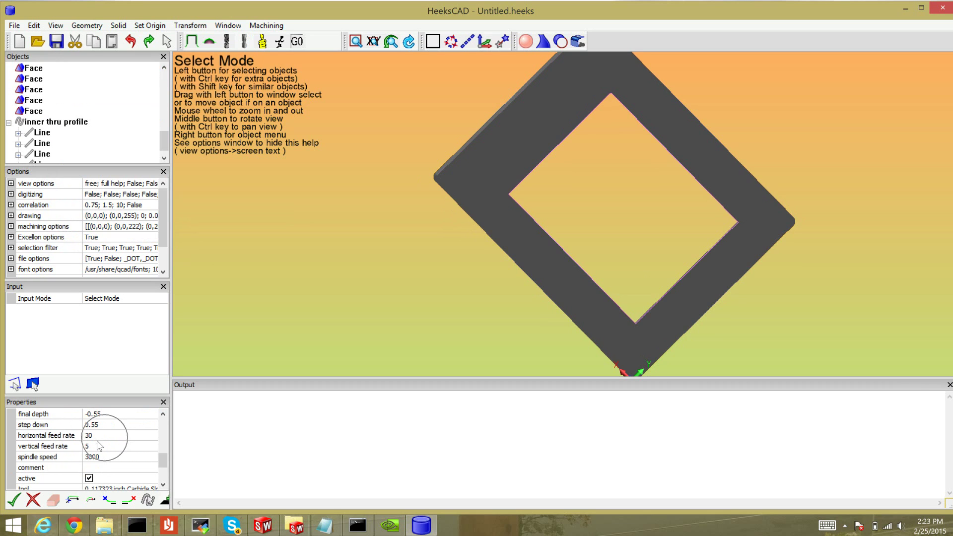
Review the profile operation's vertical feed rate, spindle speed and the tools available for it
{"action": "left_click", "coordinate": [100, 447]}
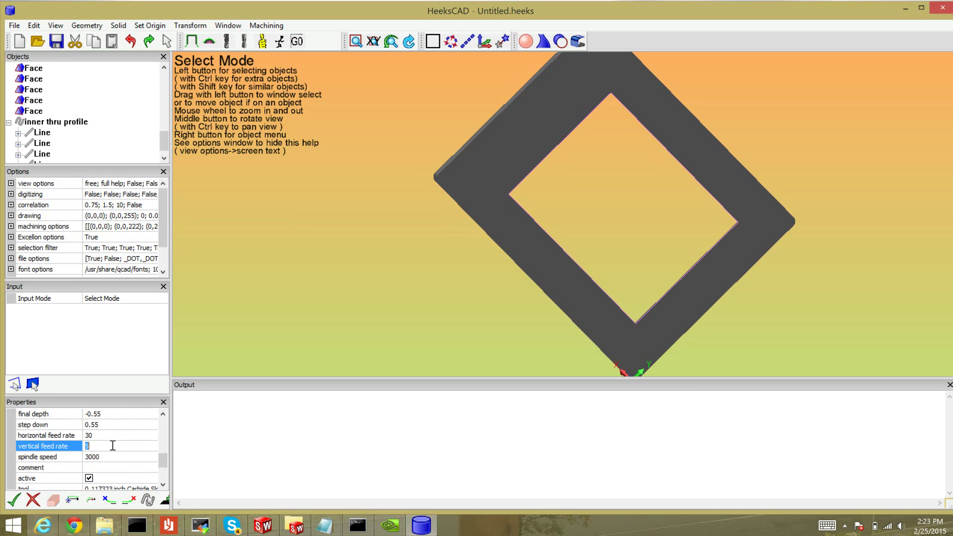
{"action": "left_click", "coordinate": [94, 457]}
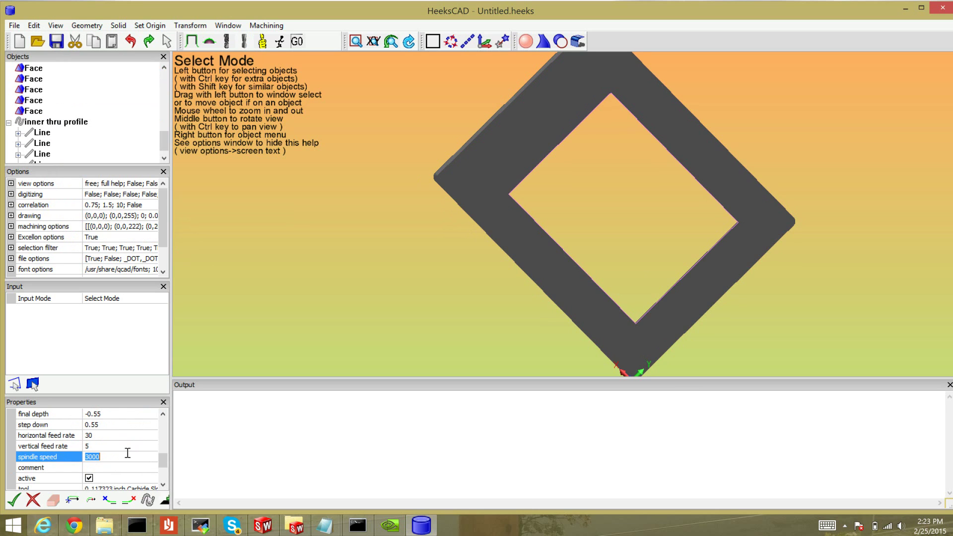
{"action": "scroll", "coordinate": [129, 457], "scroll_direction": "down", "scroll_amount": 2}
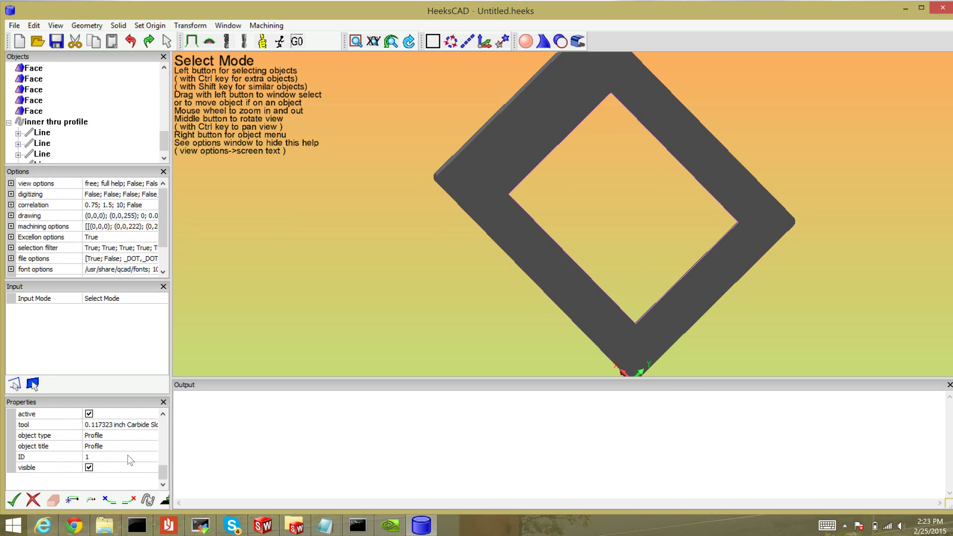
{"action": "scroll", "coordinate": [129, 459], "scroll_direction": "up", "scroll_amount": 1}
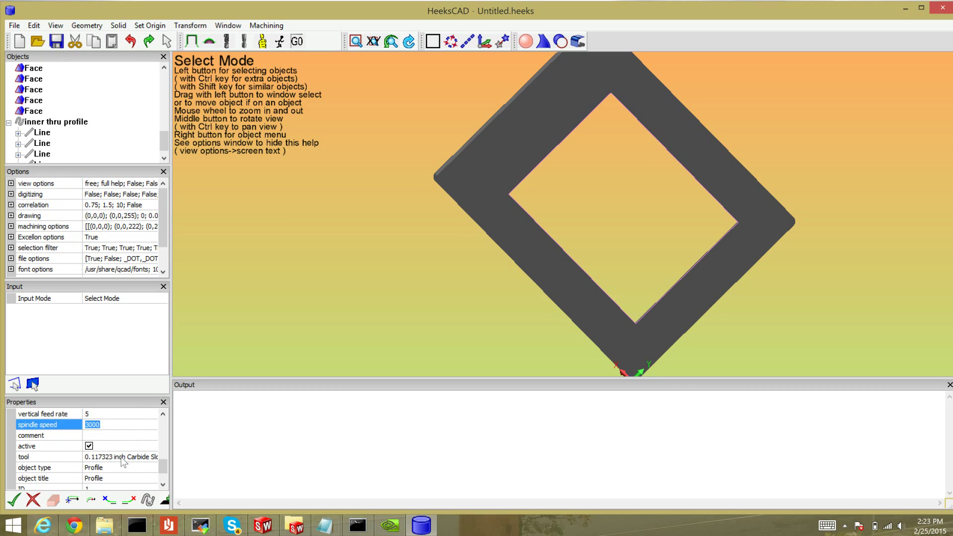
{"action": "left_click", "coordinate": [123, 461]}
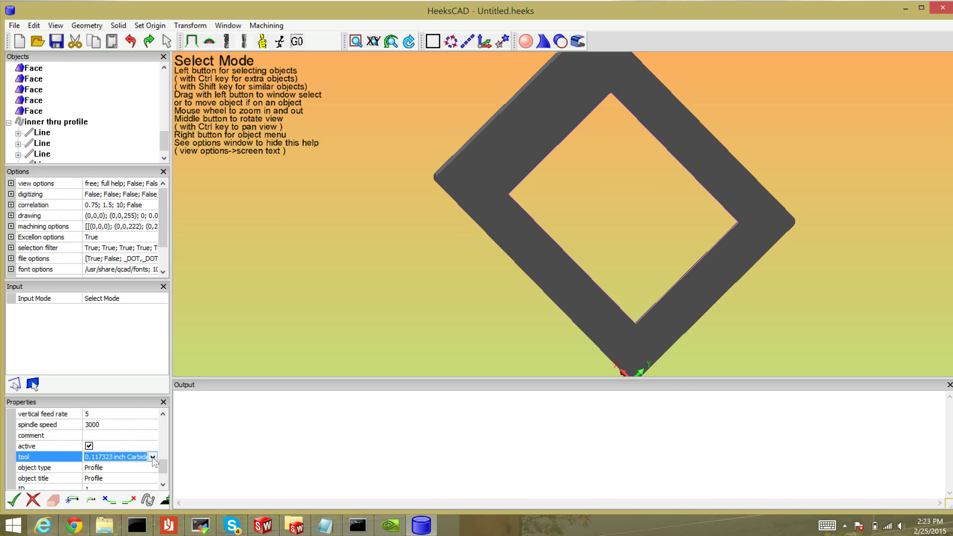
{"action": "left_click", "coordinate": [152, 457]}
{"action": "left_click", "coordinate": [152, 457]}
Add a new end mill to the program's tools and expand the tool list in the object tree
{"action": "left_click_drag", "start_coordinate": [164, 140], "coordinate": [165, 79]}
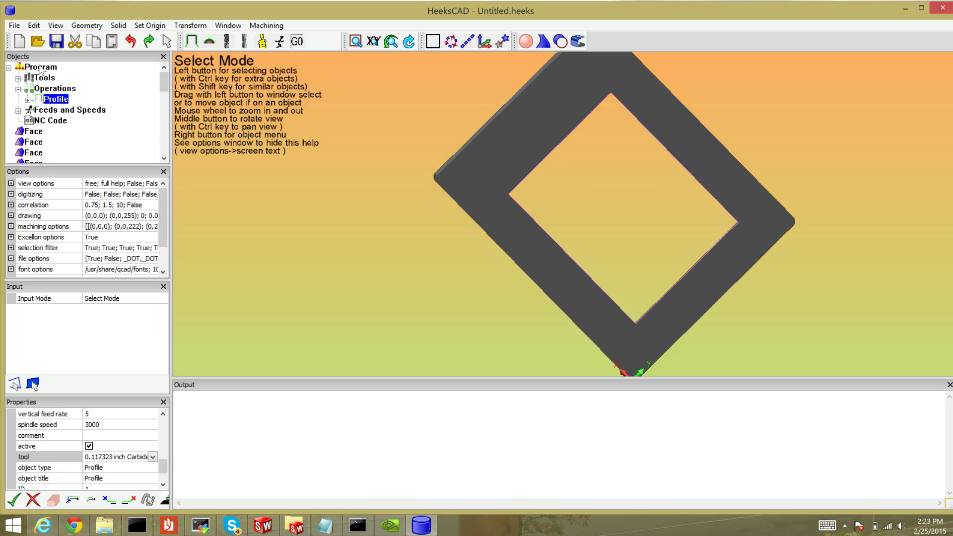
{"action": "left_click", "coordinate": [42, 79]}
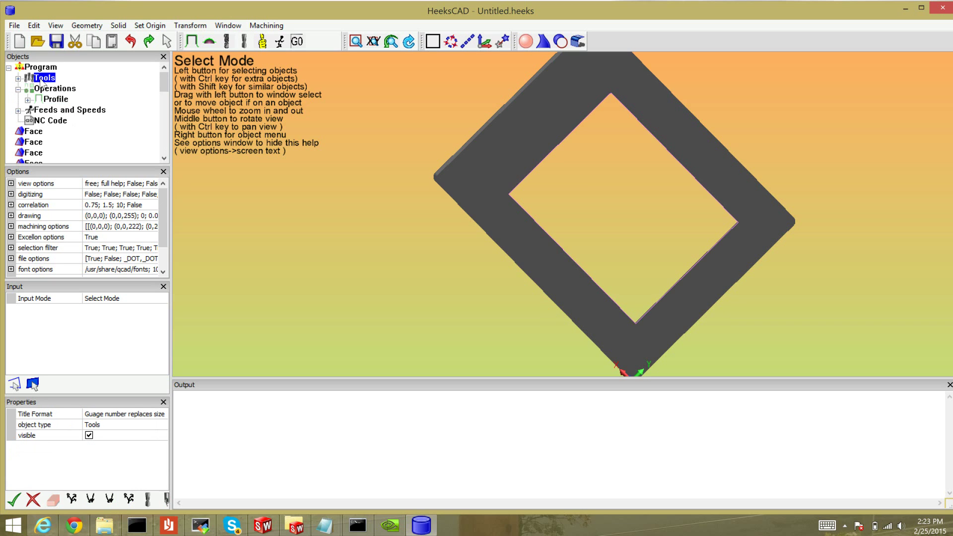
{"action": "right_click", "coordinate": [42, 81]}
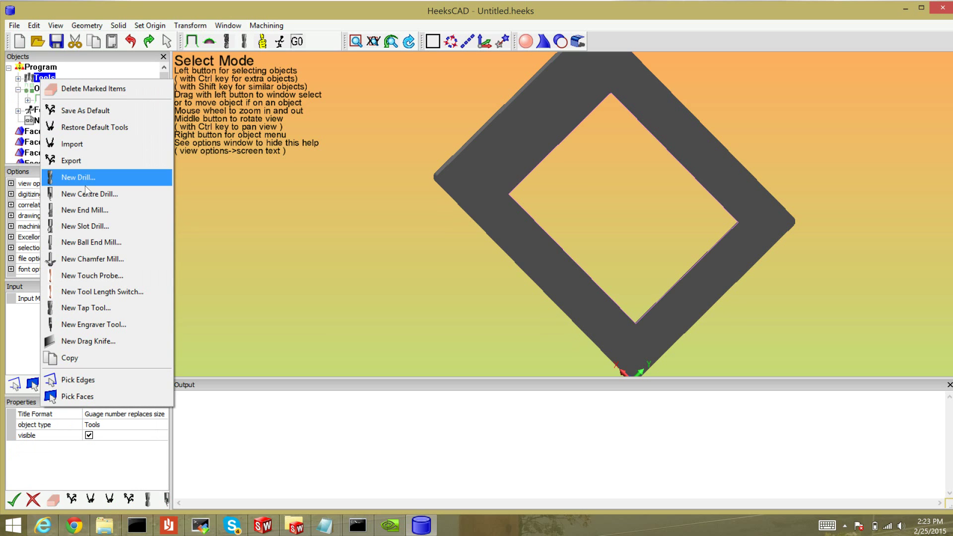
{"action": "left_click", "coordinate": [83, 210]}
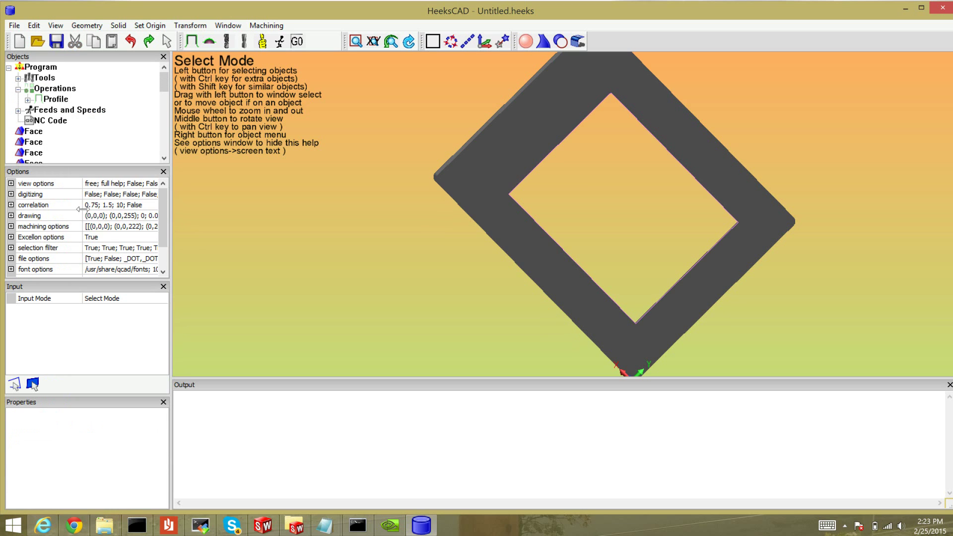
{"action": "left_click", "coordinate": [19, 78]}
{"action": "left_click", "coordinate": [46, 77]}
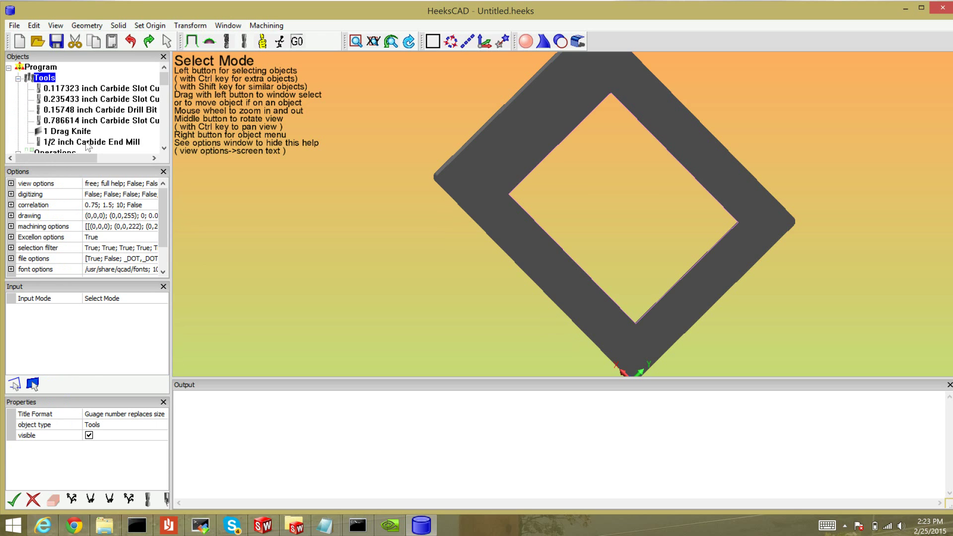
Set the new end mill's diameter to 0.375 and its tool length offset to 0
{"action": "left_click", "coordinate": [88, 142]}
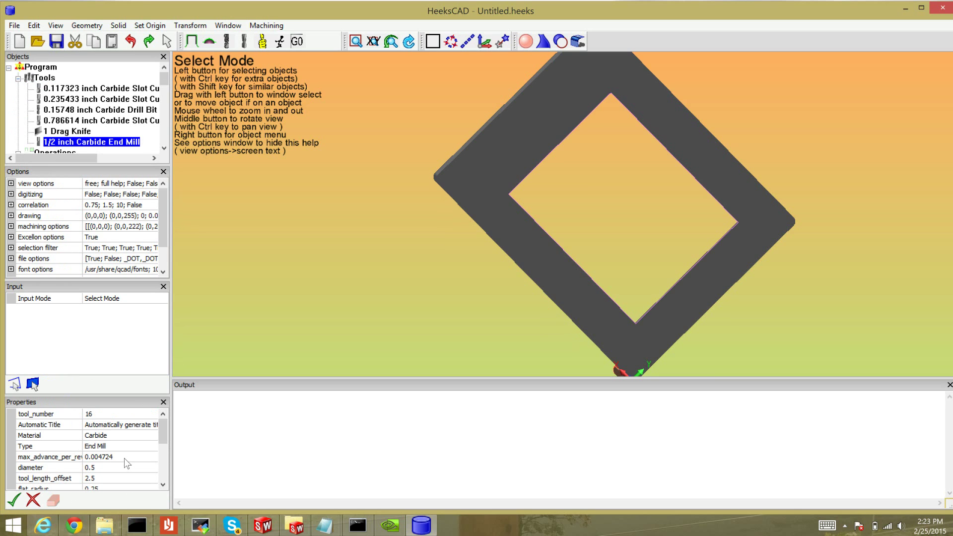
{"action": "left_click_drag", "start_coordinate": [159, 433], "coordinate": [157, 437]}
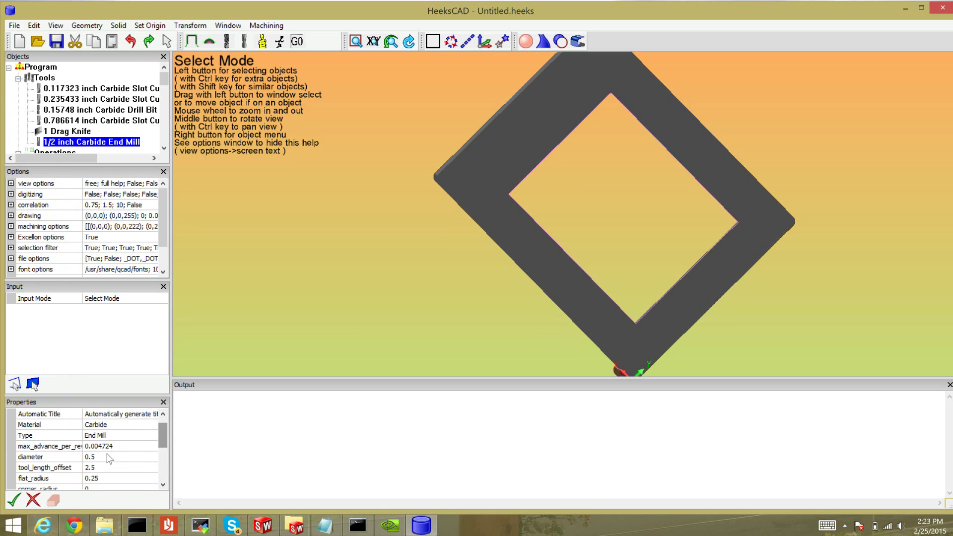
{"action": "left_click", "coordinate": [106, 453]}
{"action": "type", "text": ".375"}
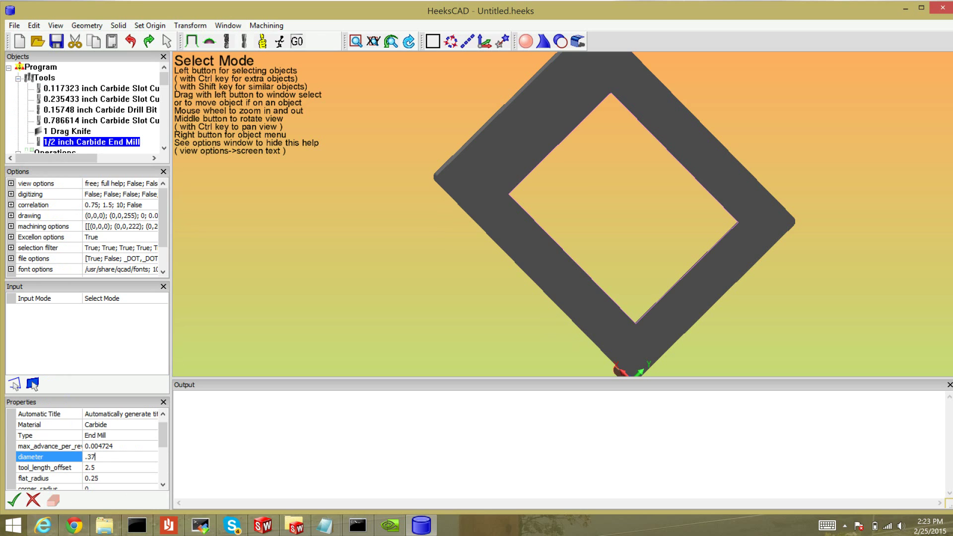
{"action": "key", "text": "Return"}
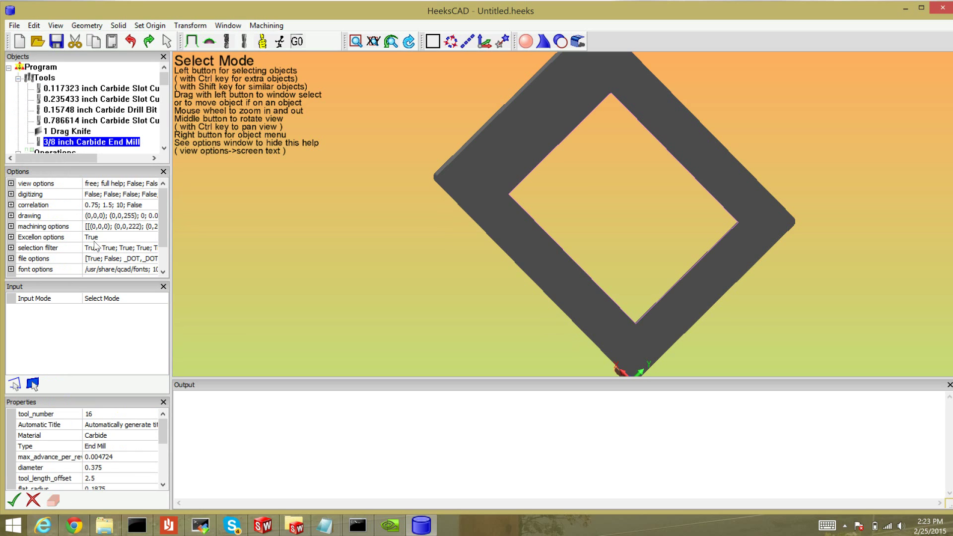
{"action": "left_click", "coordinate": [109, 479]}
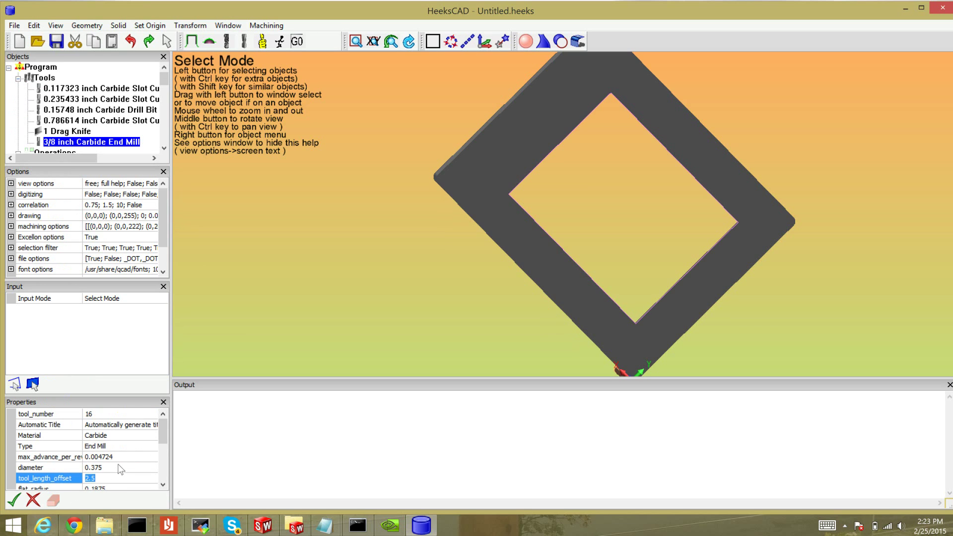
{"action": "type", "text": "0"}
{"action": "scroll", "coordinate": [94, 476], "scroll_direction": "down", "scroll_amount": 1}
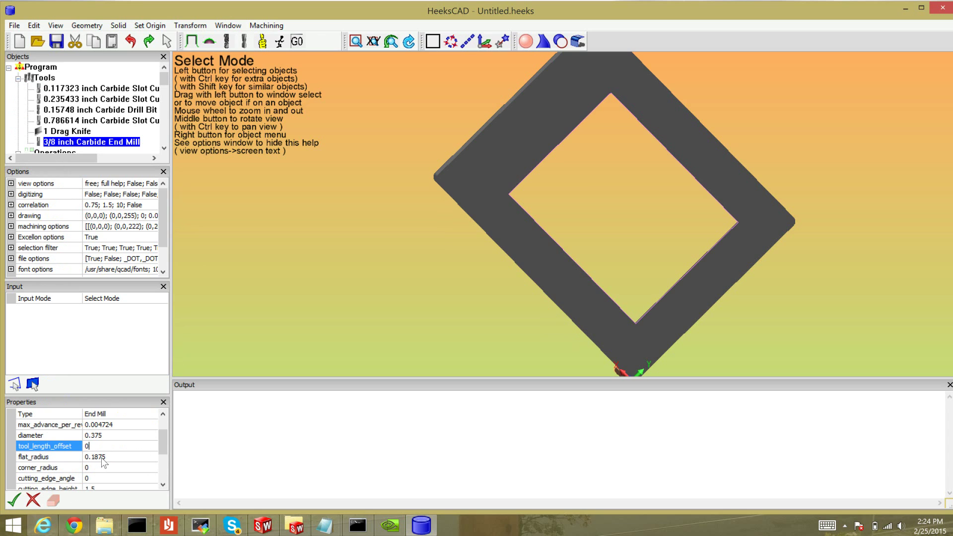
{"action": "scroll", "coordinate": [129, 446], "scroll_direction": "down", "scroll_amount": 3}
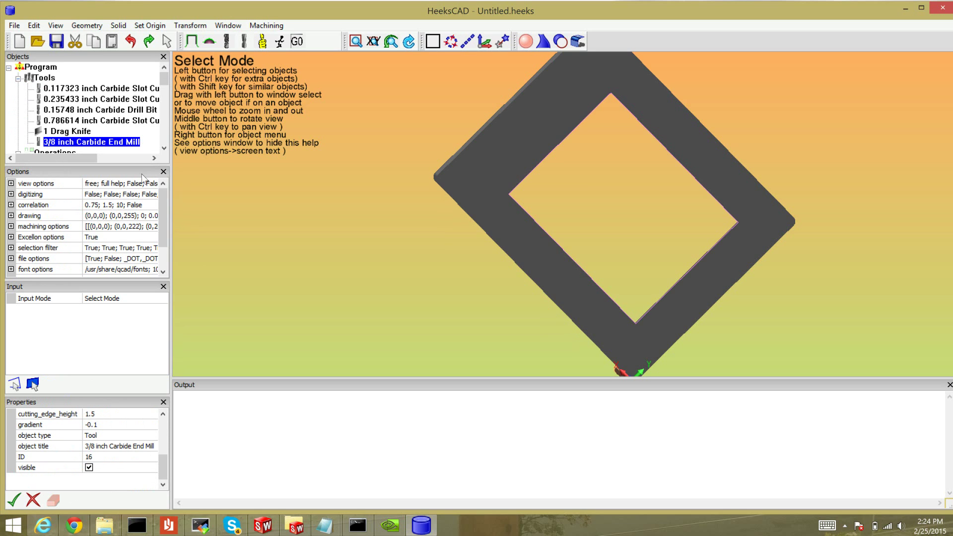
Check the inner thru profile sketch and assign the 3/8 inch Carbide End Mill as the profile operation's tool
{"action": "left_click_drag", "start_coordinate": [165, 79], "coordinate": [167, 162]}
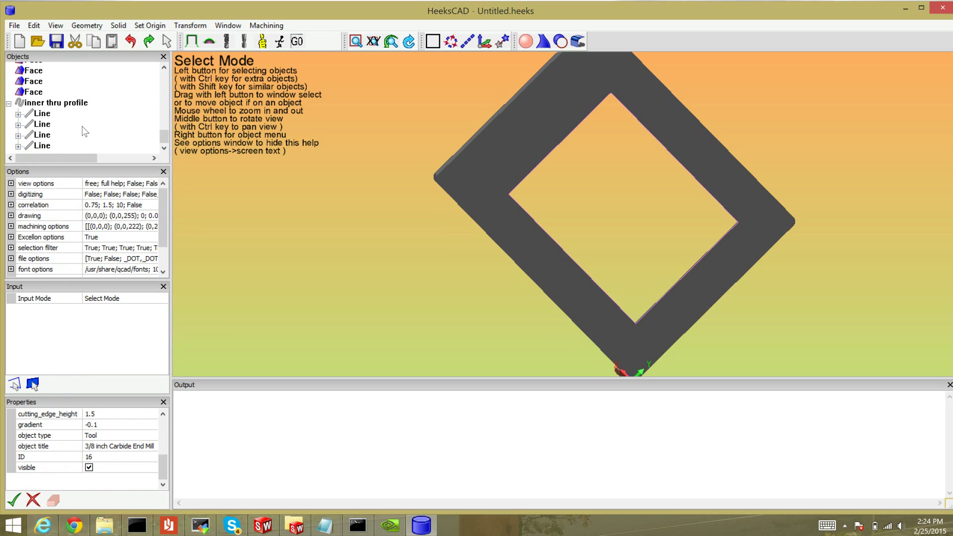
{"action": "left_click", "coordinate": [82, 102]}
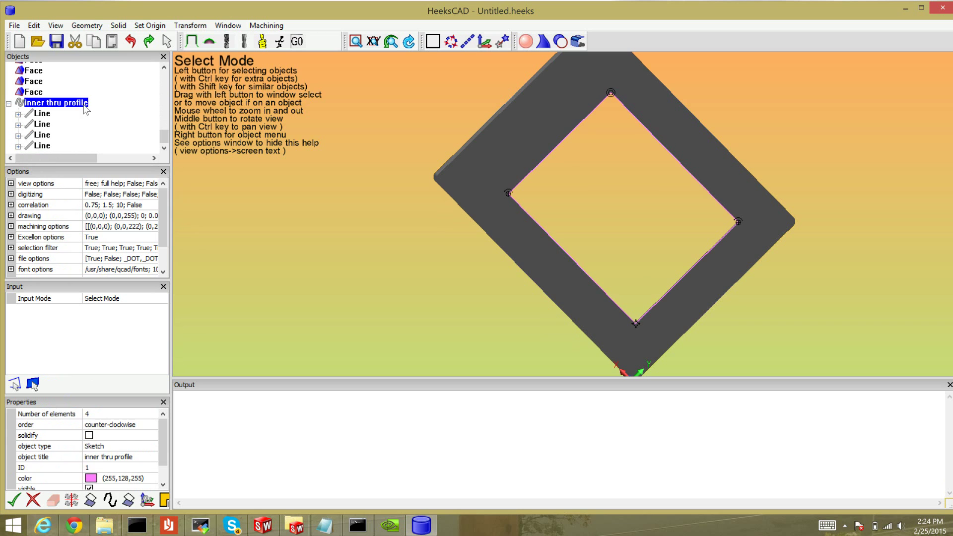
{"action": "left_click_drag", "start_coordinate": [166, 143], "coordinate": [172, 91]}
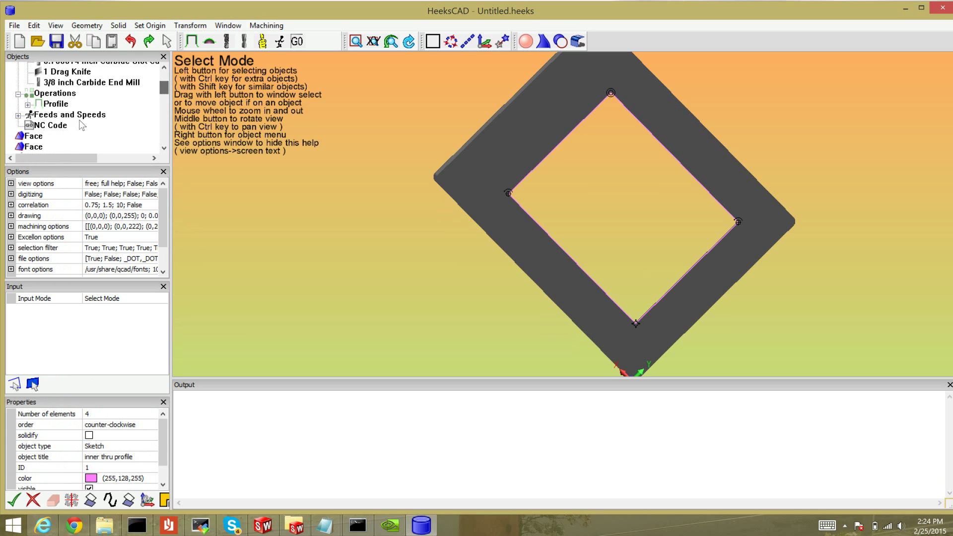
{"action": "left_click", "coordinate": [58, 106]}
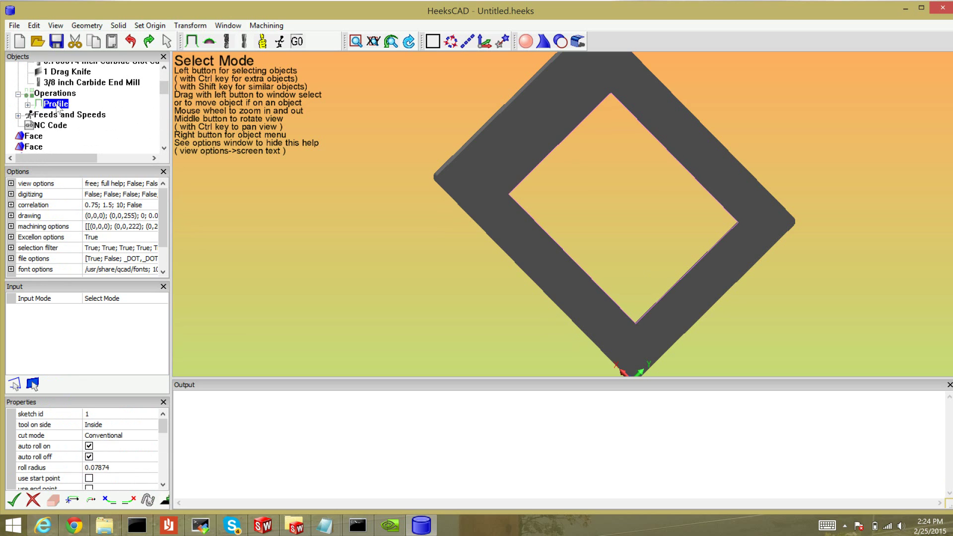
{"action": "left_click_drag", "start_coordinate": [162, 427], "coordinate": [162, 472]}
{"action": "left_click", "coordinate": [132, 467]}
{"action": "left_click", "coordinate": [132, 465]}
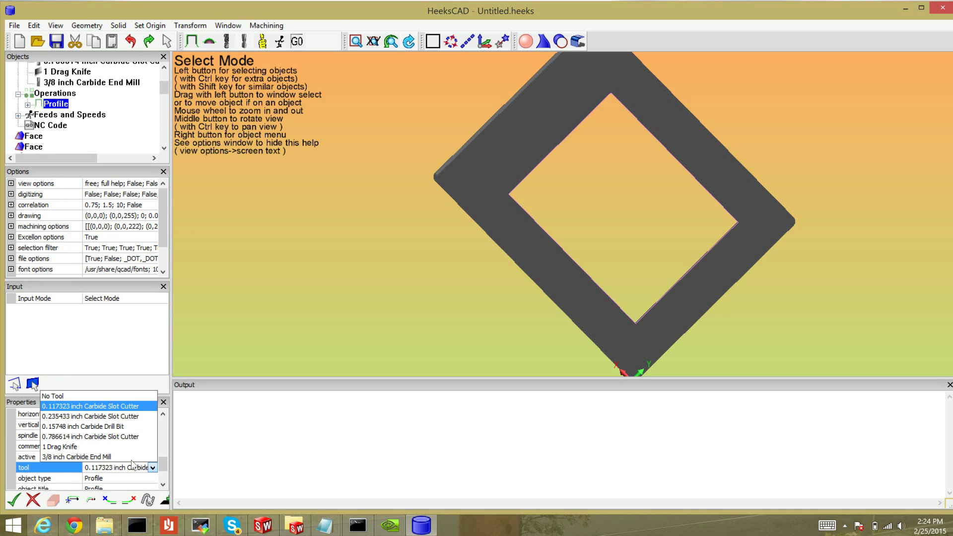
{"action": "left_click", "coordinate": [131, 457]}
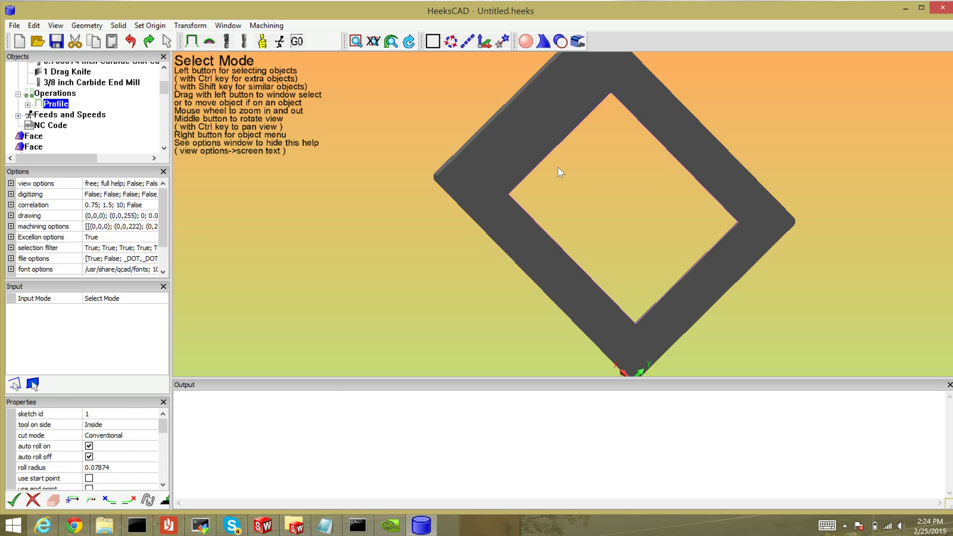
Post-process the program into G-code and inspect the toolpath inside the inner opening from an angled view
{"action": "mouse_move", "coordinate": [300, 42]}
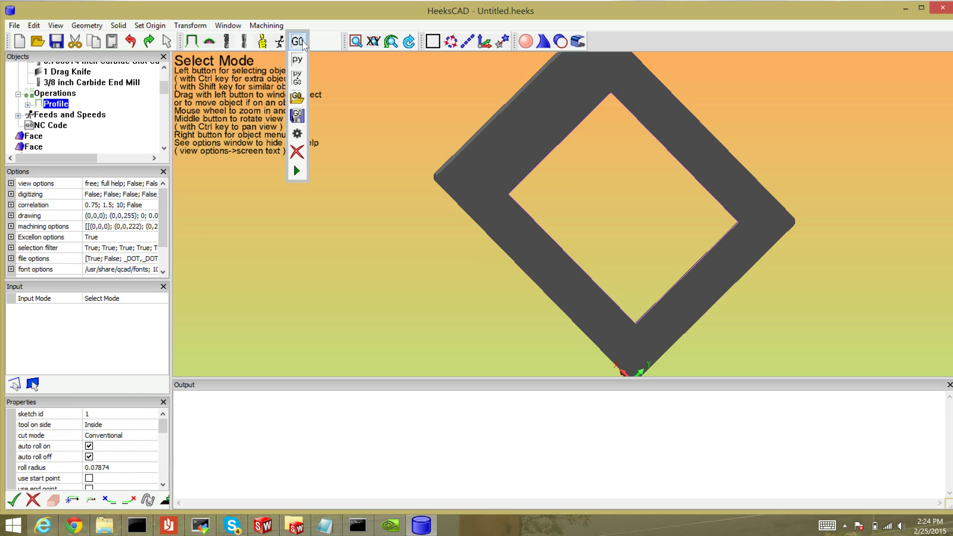
{"action": "left_click", "coordinate": [300, 42]}
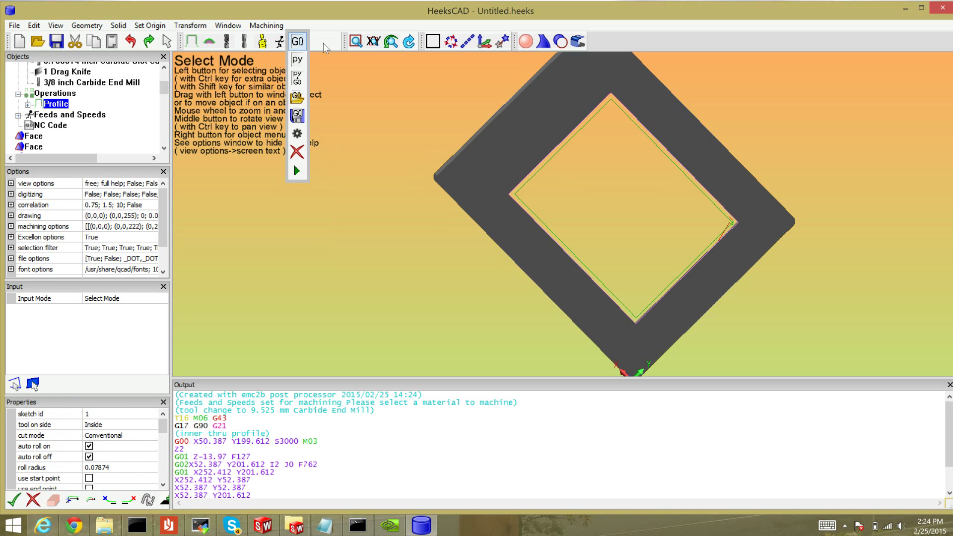
{"action": "middle_click_drag", "start_coordinate": [632, 193], "coordinate": [587, 240]}
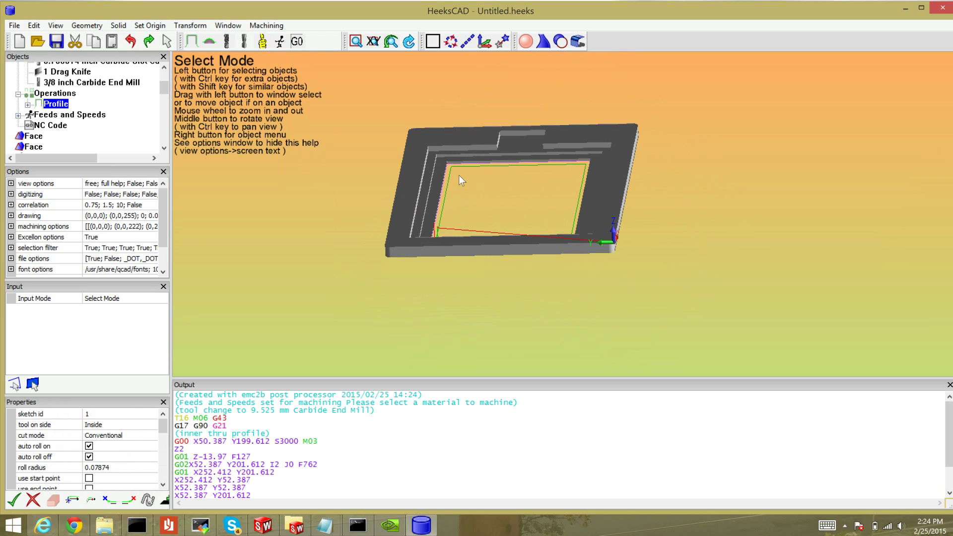
{"action": "scroll", "coordinate": [457, 176], "scroll_direction": "up", "scroll_amount": 5}
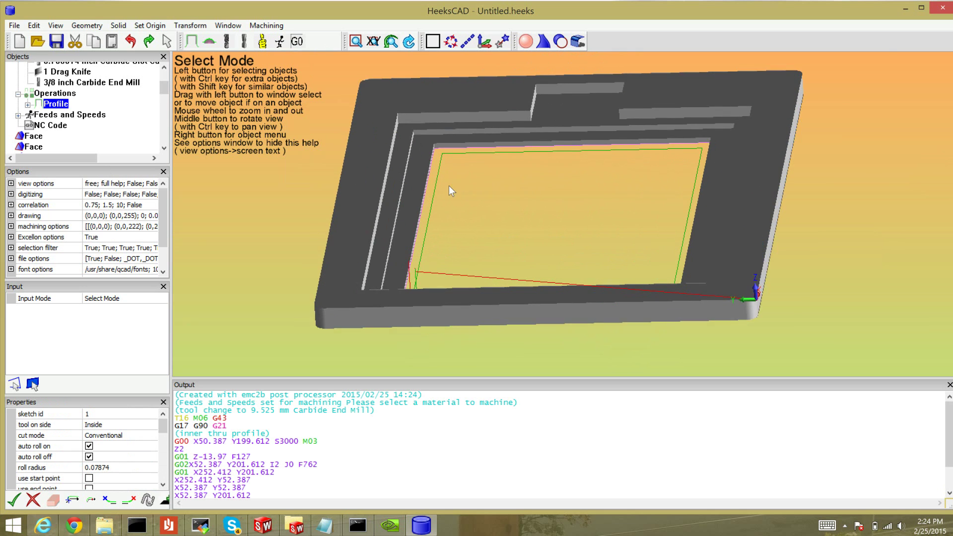
{"action": "scroll", "coordinate": [450, 188], "scroll_direction": "up", "scroll_amount": 2}
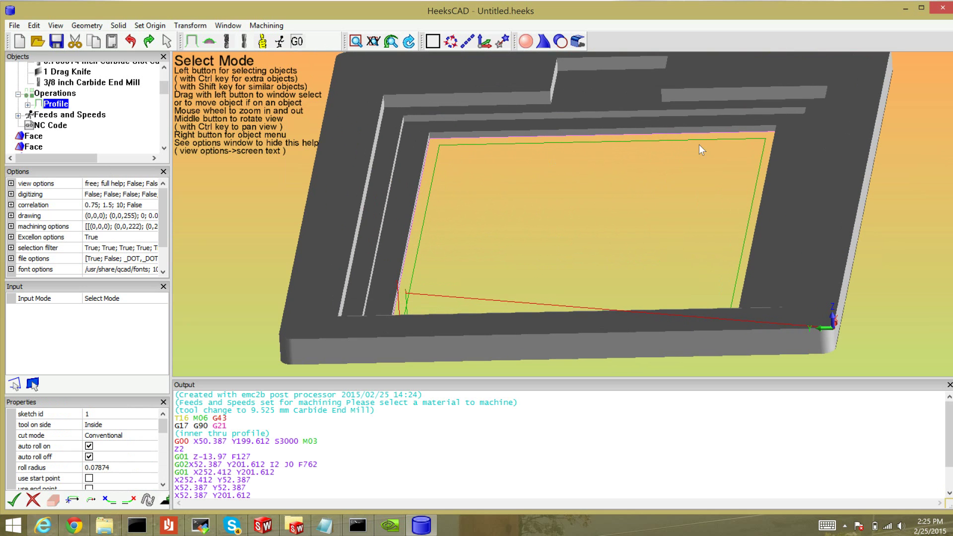
{"action": "middle_click_drag", "start_coordinate": [694, 294], "coordinate": [595, 298]}
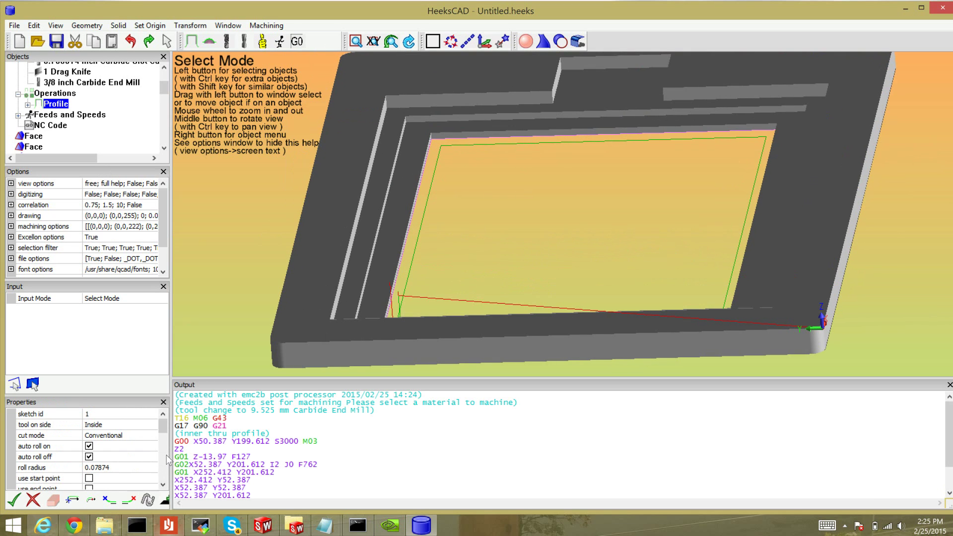
Set the profile operation's rapid safety space and clearance height to 0.5 each
{"action": "left_click_drag", "start_coordinate": [165, 429], "coordinate": [166, 453]}
{"action": "left_click", "coordinate": [123, 467]}
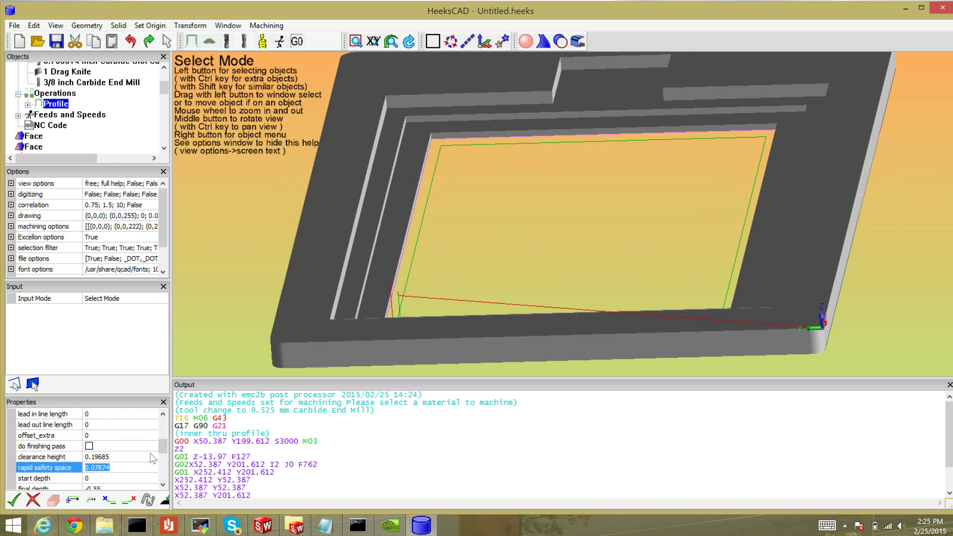
{"action": "scroll", "coordinate": [94, 464], "scroll_direction": "up", "scroll_amount": 3}
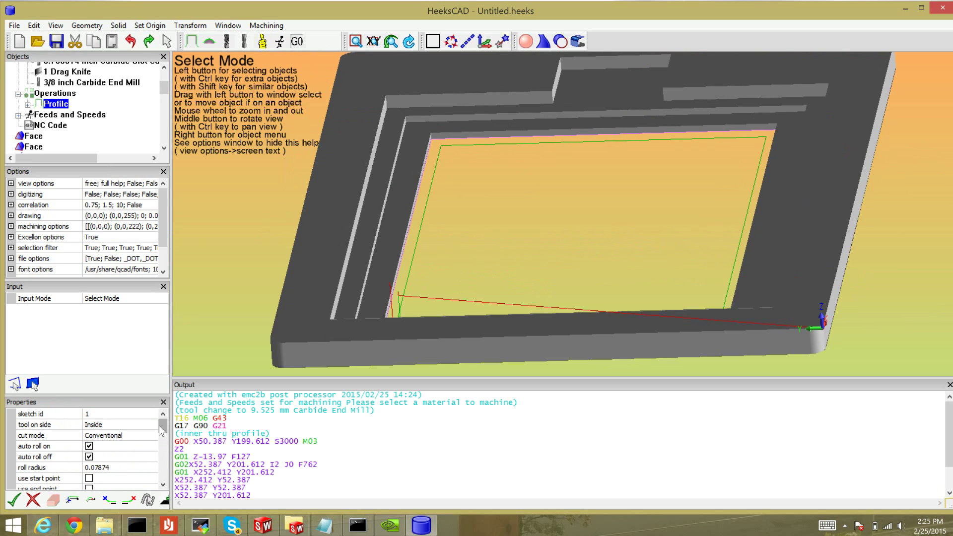
{"action": "left_click_drag", "start_coordinate": [163, 430], "coordinate": [123, 450]}
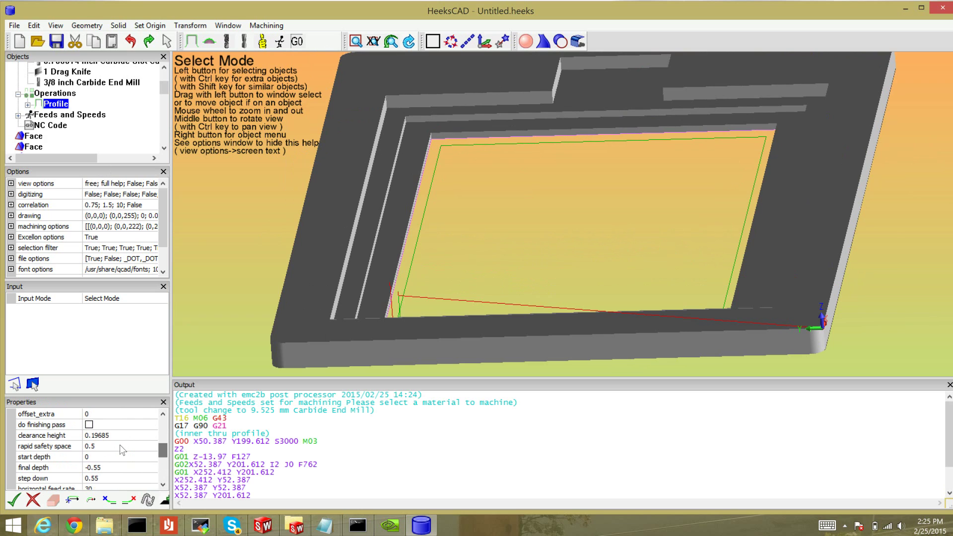
{"action": "left_click", "coordinate": [114, 435]}
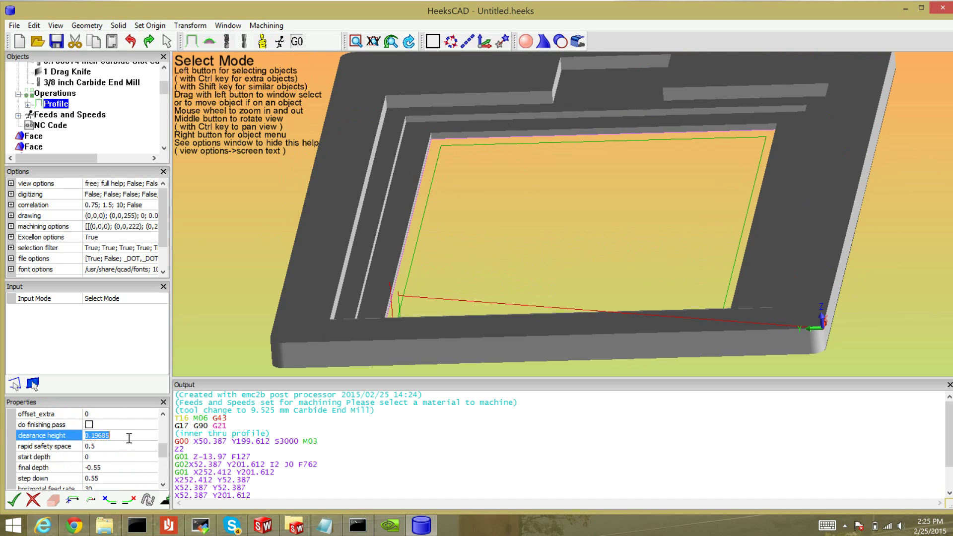
{"action": "type", "text": ".5"}
{"action": "scroll", "coordinate": [165, 461], "scroll_direction": "down", "scroll_amount": 1}
{"action": "left_click_drag", "start_coordinate": [165, 462], "coordinate": [171, 421]}
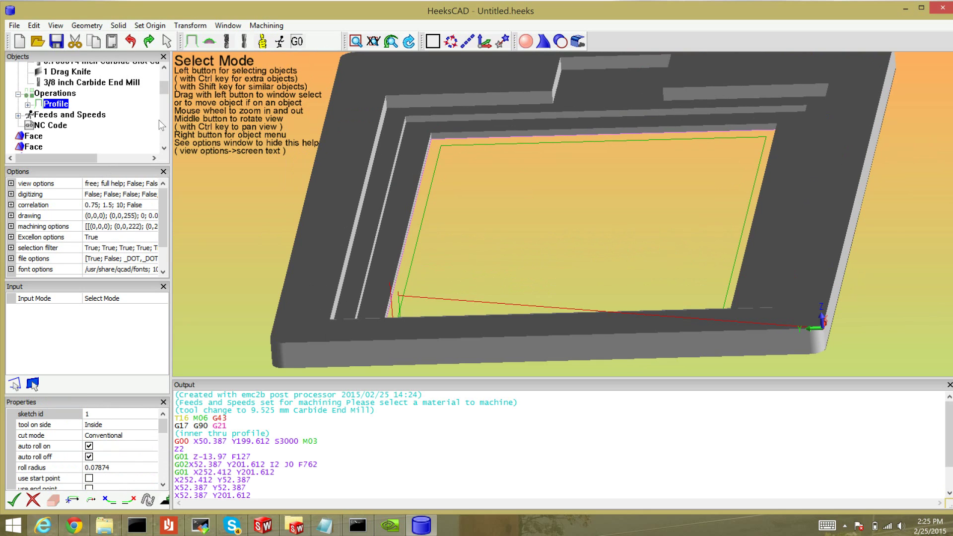
{"action": "scroll", "coordinate": [164, 94], "scroll_direction": "down", "scroll_amount": 3}
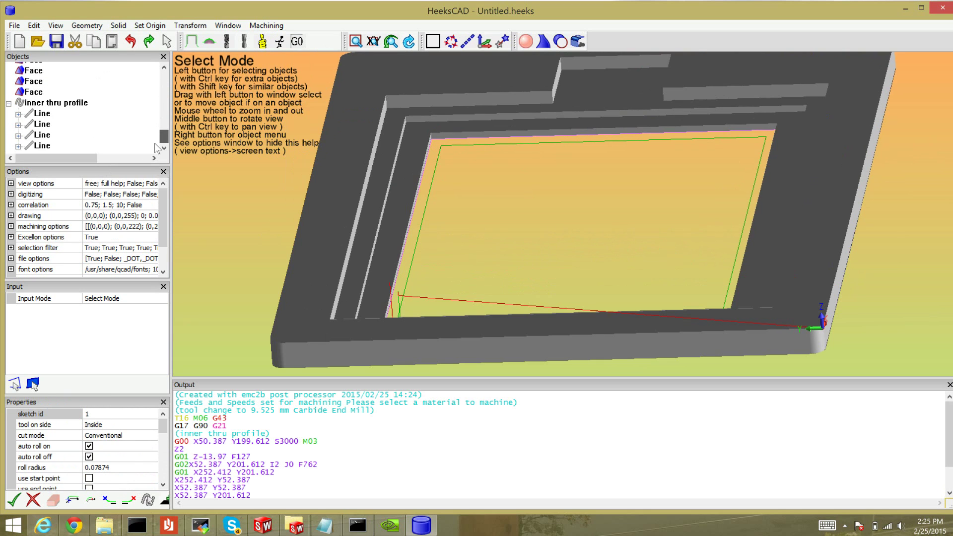
Check the inner thru profile sketch's properties and post-process the program into G-code again
{"action": "left_click", "coordinate": [81, 104]}
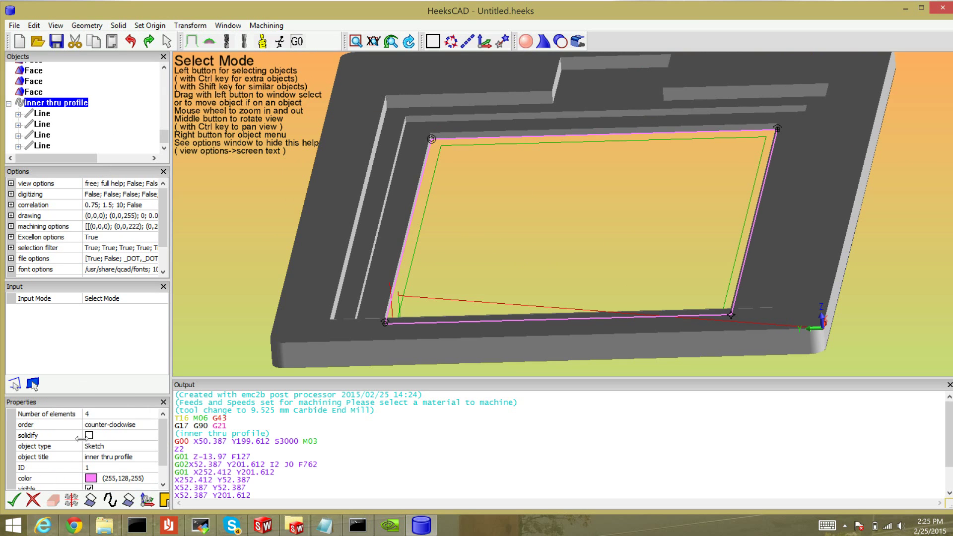
{"action": "left_click", "coordinate": [106, 462]}
{"action": "left_click", "coordinate": [298, 44]}
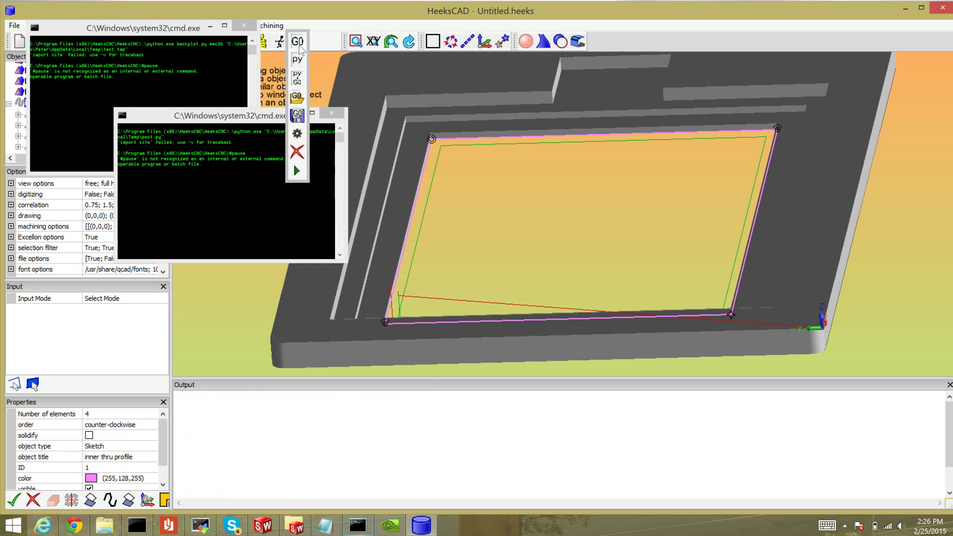
Examine the tool change, setup and first rapid move lines of the G-code against the toolpath from the origin to the inner opening
{"action": "mouse_move", "coordinate": [541, 309]}
{"action": "middle_mouse_down"}
{"action": "mouse_move", "coordinate": [552, 284]}
{"action": "mouse_move", "coordinate": [526, 307]}
{"action": "mouse_move", "coordinate": [555, 297]}
{"action": "middle_mouse_up"}
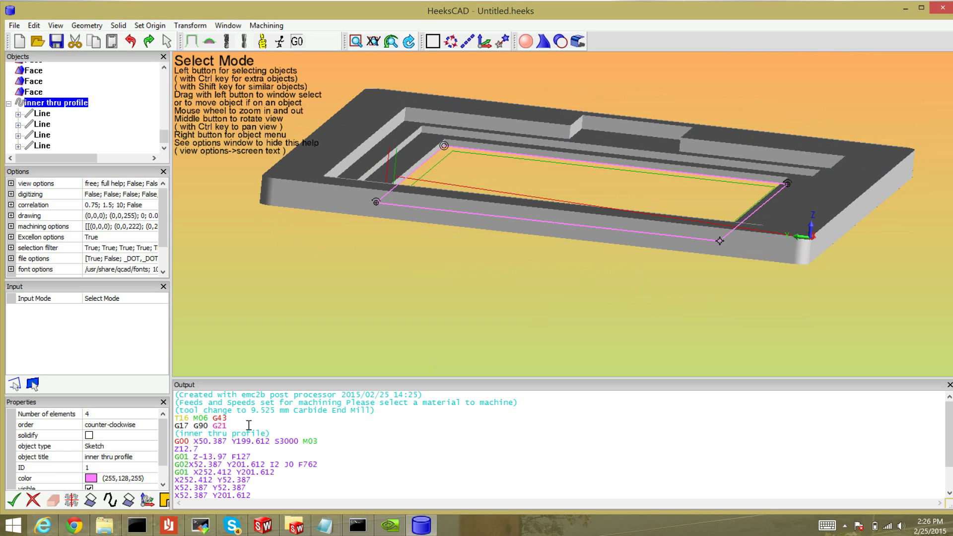
{"action": "left_click", "coordinate": [231, 417]}
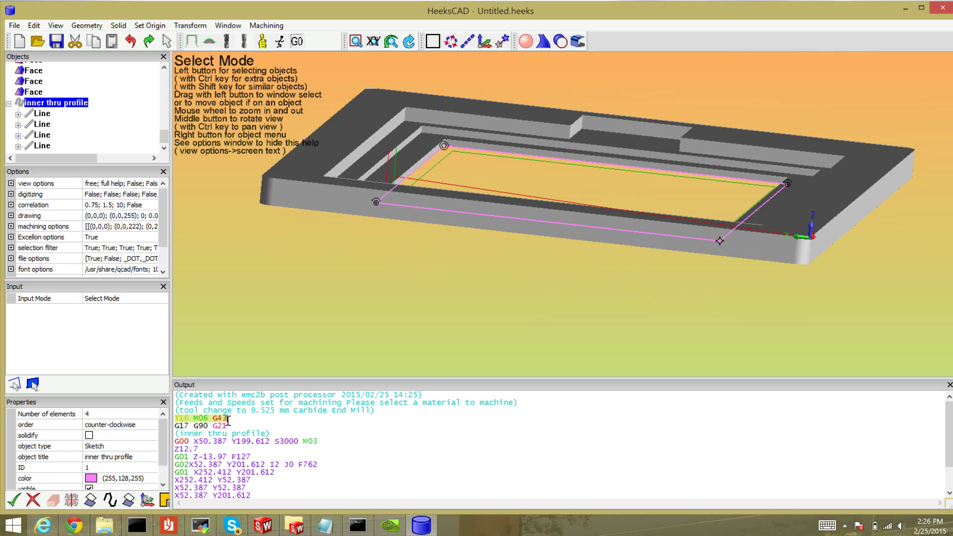
{"action": "left_click", "coordinate": [220, 426]}
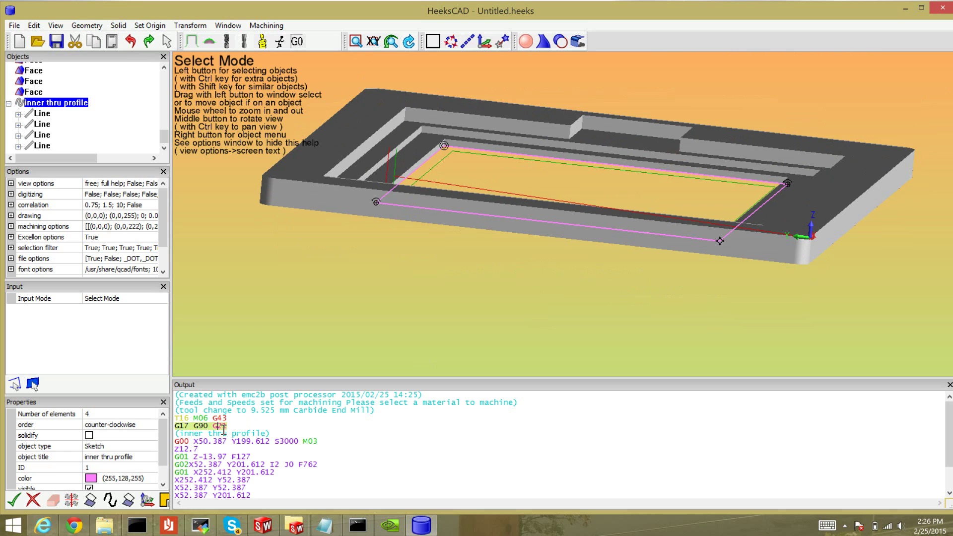
{"action": "left_click", "coordinate": [225, 440]}
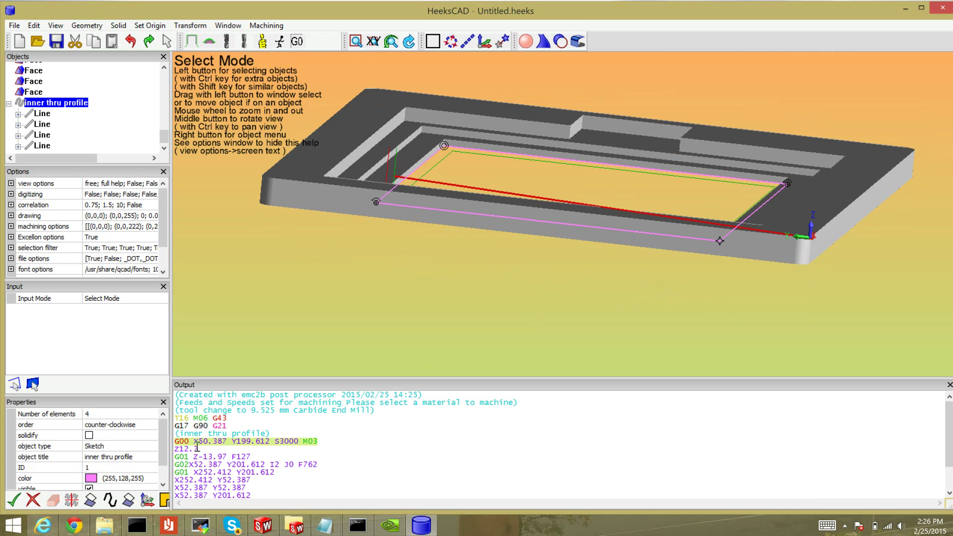
{"action": "key", "text": "ctrl+Right"}
{"action": "key", "text": "ctrl+shift+Right"}
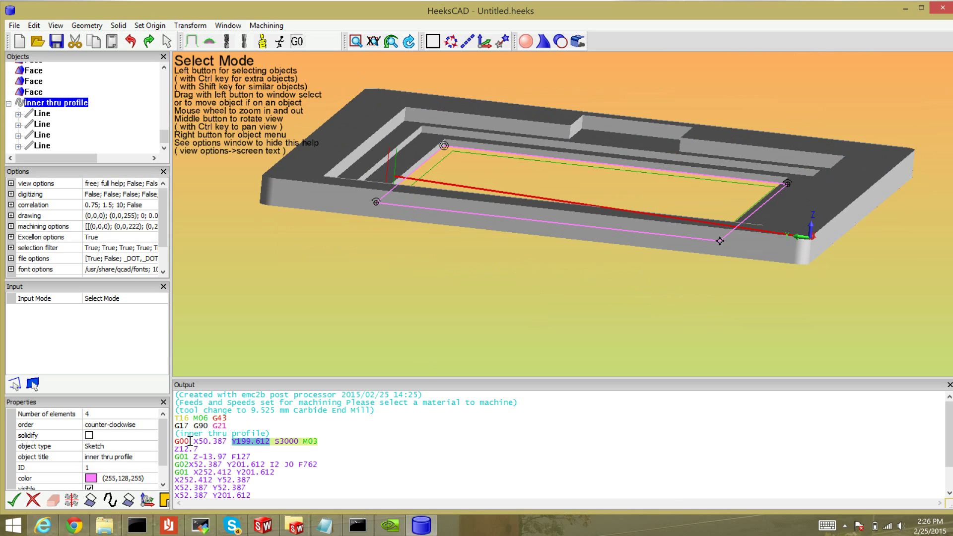
{"action": "left_click", "coordinate": [190, 441]}
{"action": "middle_click_drag", "start_coordinate": [796, 228], "coordinate": [760, 240]}
{"action": "scroll", "coordinate": [766, 237], "scroll_direction": "up", "scroll_amount": 3}
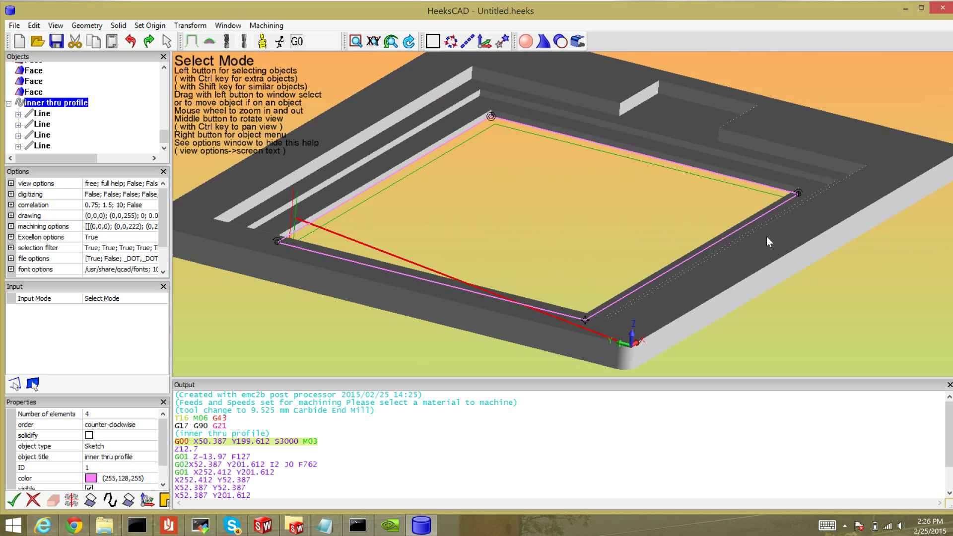
{"action": "scroll", "coordinate": [766, 237], "scroll_direction": "down", "scroll_amount": 1}
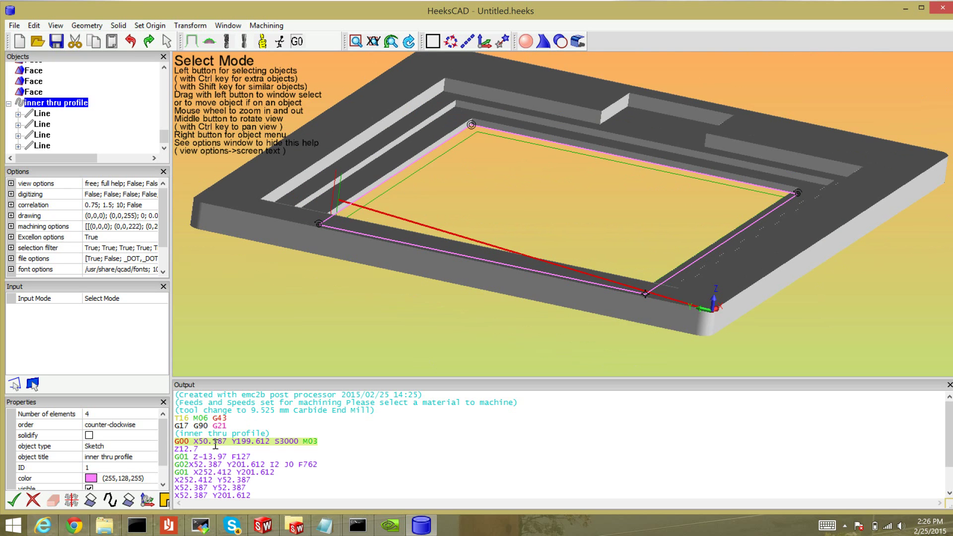
Copy the entire G-code output and replace the contents of the untitled Notepad document with it
{"action": "left_click", "coordinate": [281, 426]}
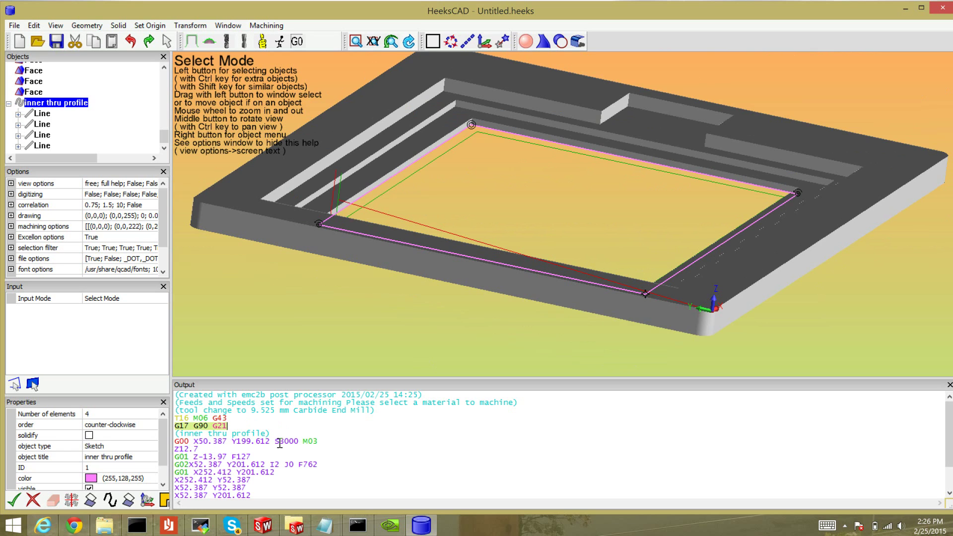
{"action": "key", "text": "ctrl+a"}
{"action": "key", "text": "ctrl+c"}
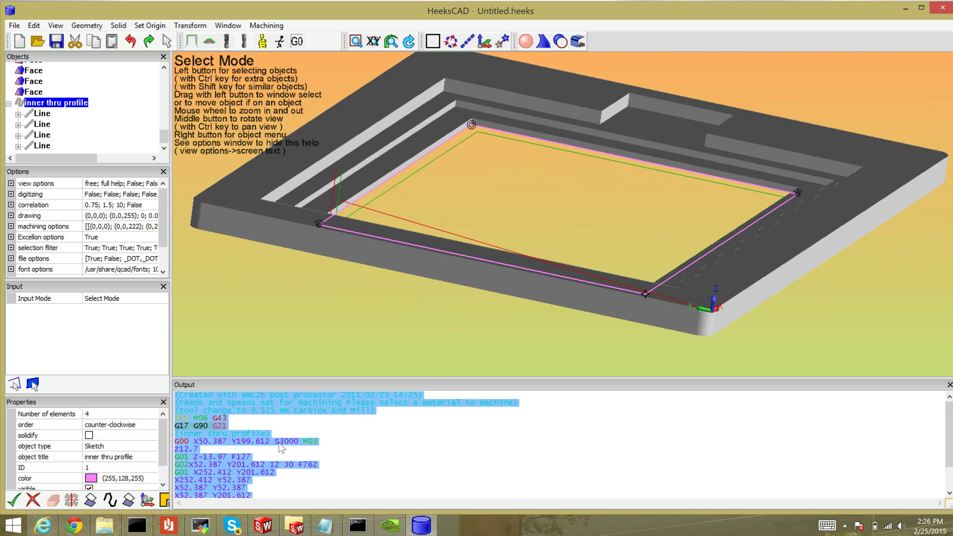
{"action": "left_click", "coordinate": [325, 525]}
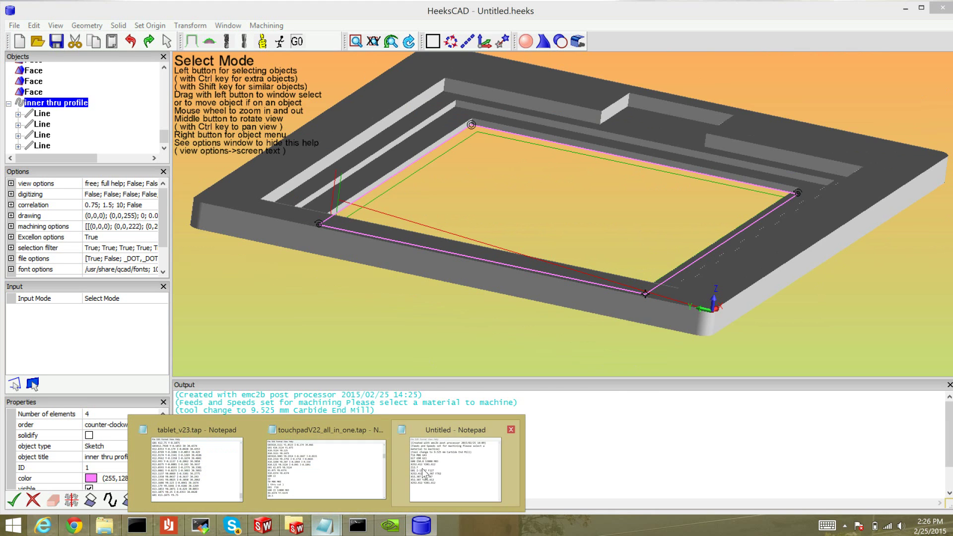
{"action": "left_click", "coordinate": [424, 471]}
{"action": "key", "text": "ctrl+a"}
{"action": "key", "text": "ctrl+v"}
Insert the line G00 Z1 below the (inner thru profile) comment, ahead of the first rapid XY move
{"action": "left_click", "coordinate": [476, 298]}
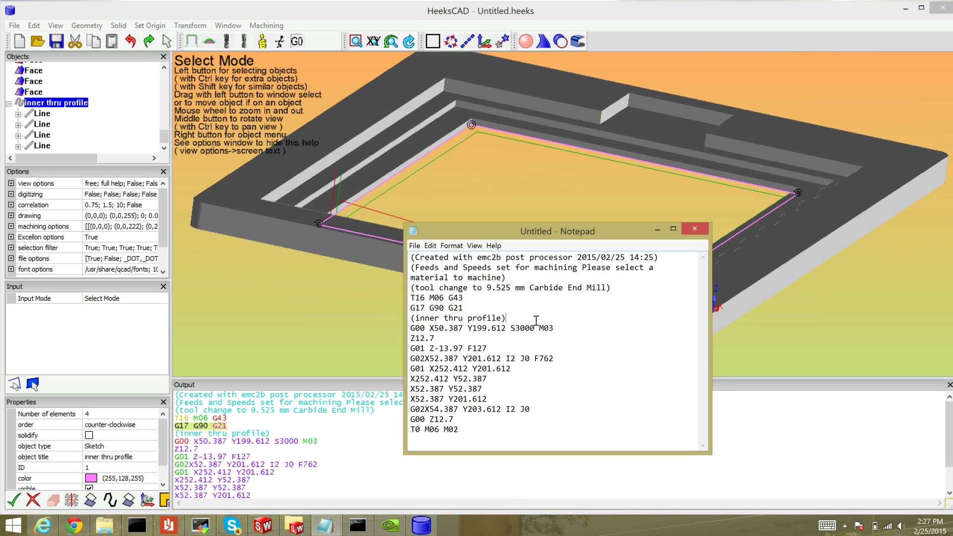
{"action": "left_click", "coordinate": [565, 321]}
{"action": "key", "text": "Return"}
{"action": "type", "text": "G"}
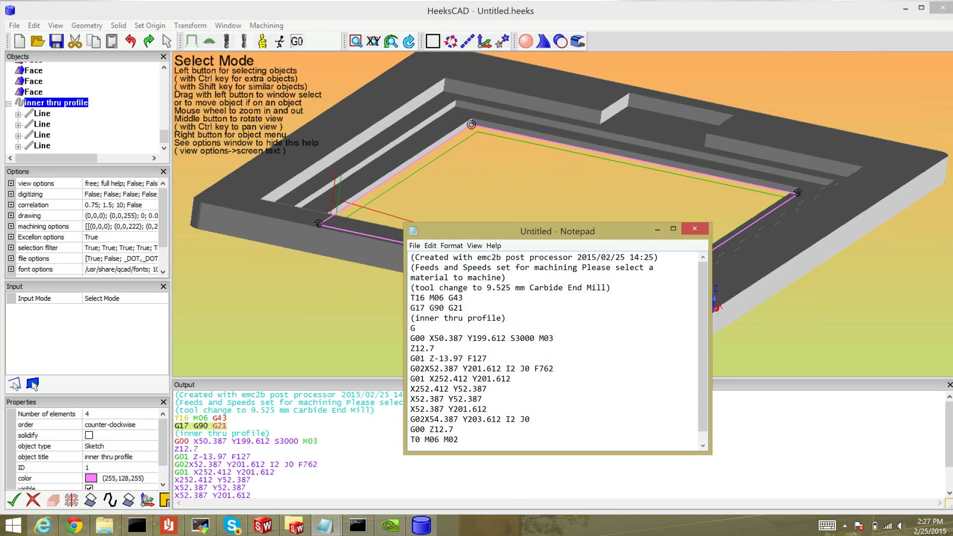
{"action": "type", "text": "00 Z0."}
{"action": "key", "text": "BackSpace"}
{"action": "type", "text": "1"}
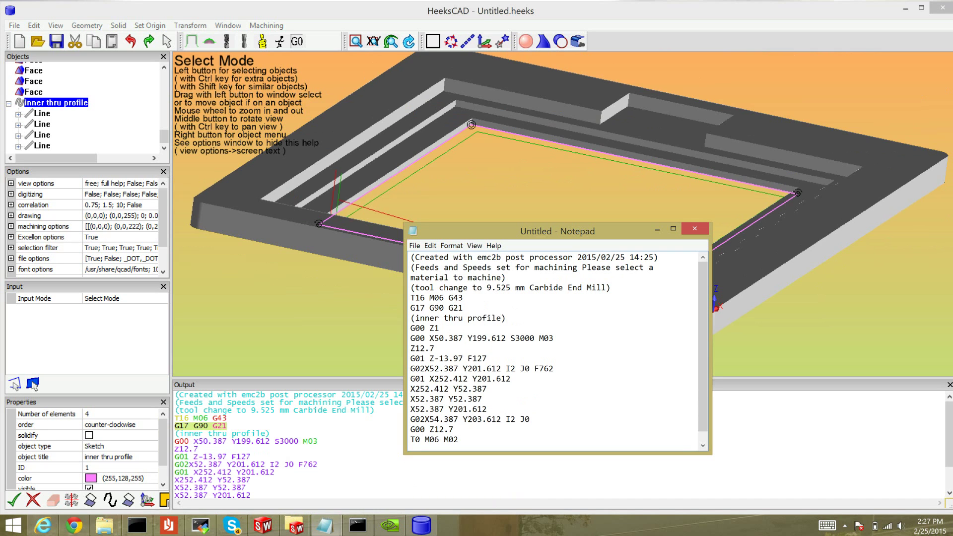